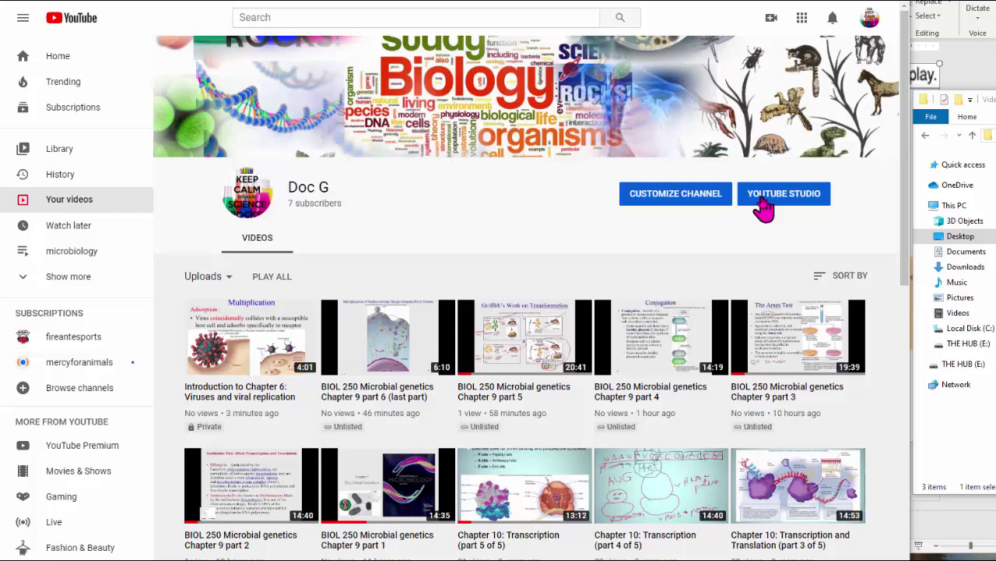
Step: Open YouTube Studio and upload the "chapt06 & 25_lecture -Viruses" video from the Video lectures folder
{"action": "left_click", "coordinate": [764, 204]}
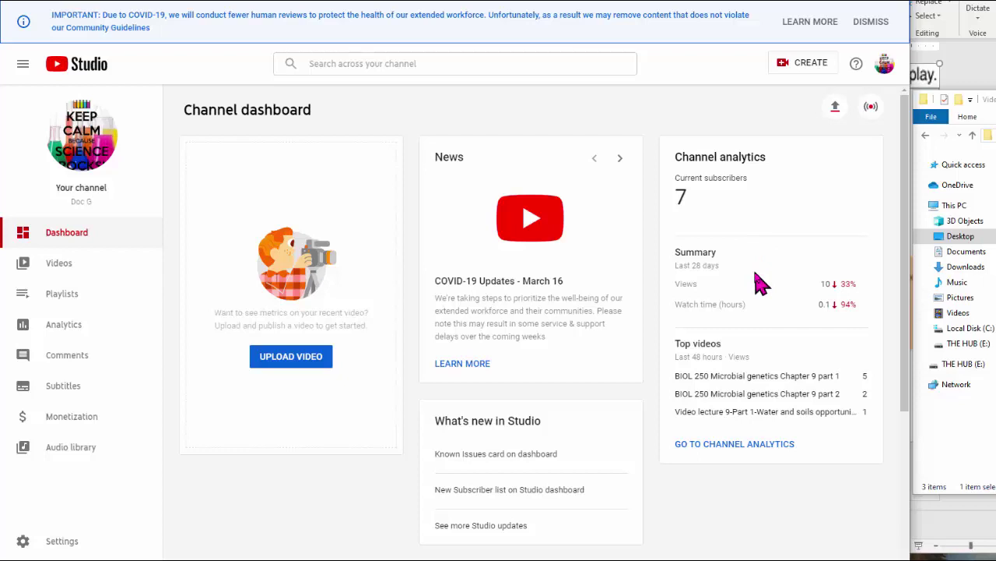
{"action": "left_click", "coordinate": [290, 363]}
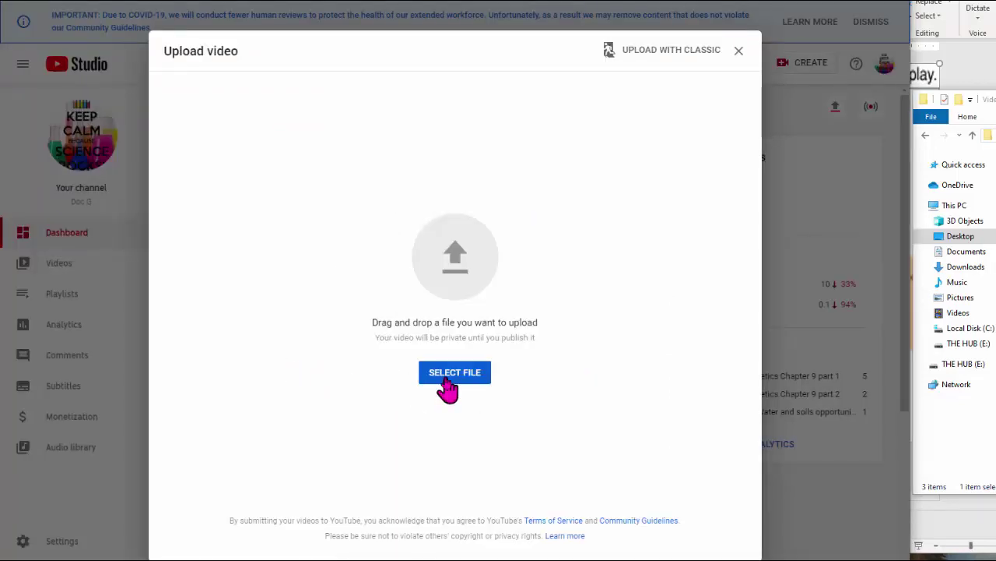
{"action": "left_click_drag", "start_coordinate": [995, 108], "coordinate": [801, 77]}
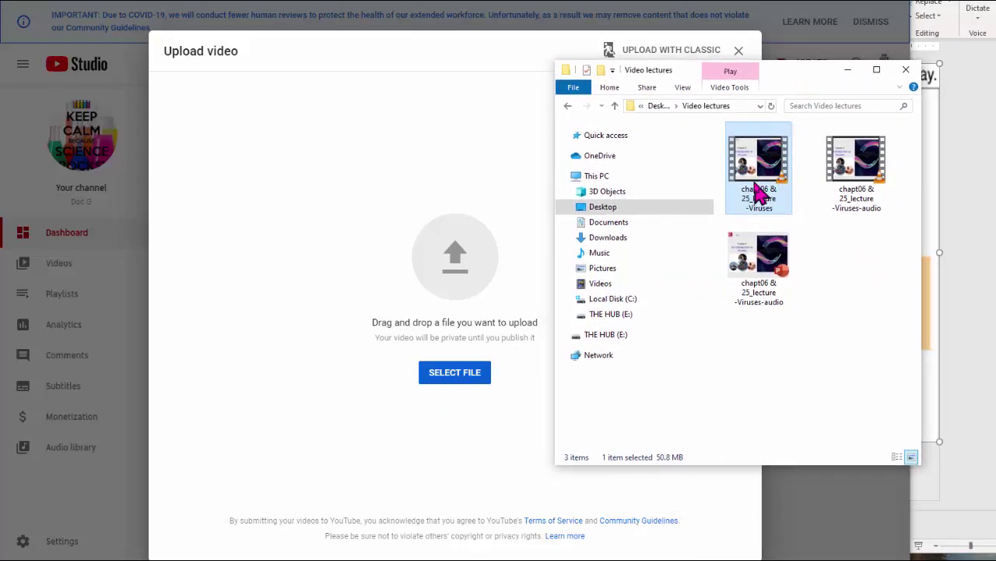
{"action": "left_click_drag", "start_coordinate": [759, 195], "coordinate": [468, 278]}
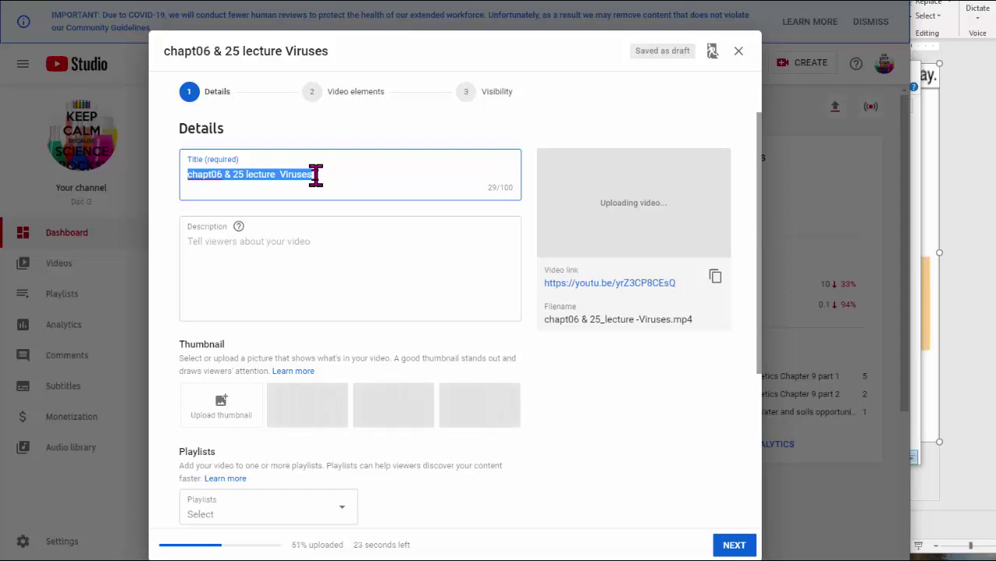
Step: Replace the video's title with "Chapter 6 part 1"
{"action": "left_click", "coordinate": [316, 174]}
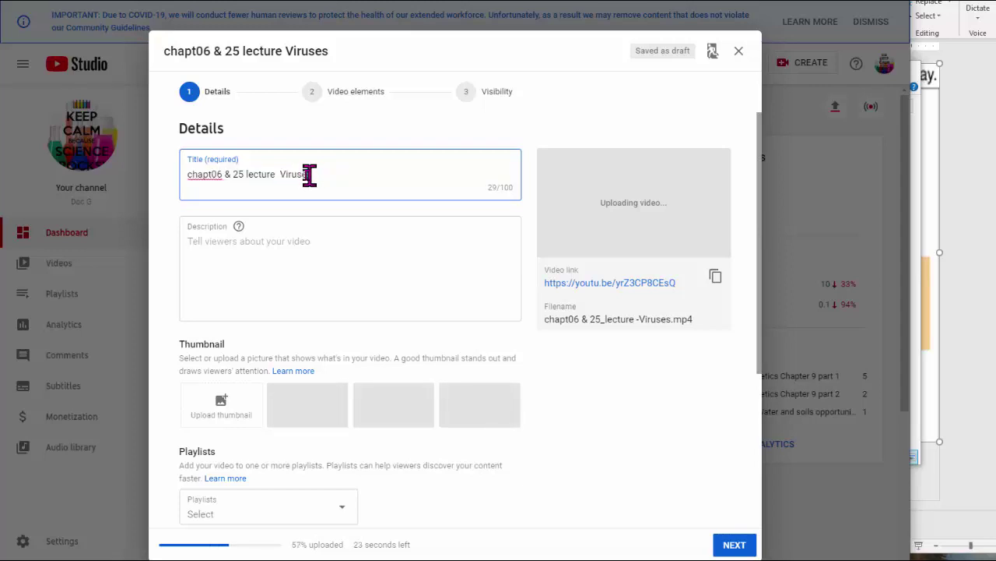
{"action": "left_click_drag", "start_coordinate": [309, 174], "coordinate": [188, 173]}
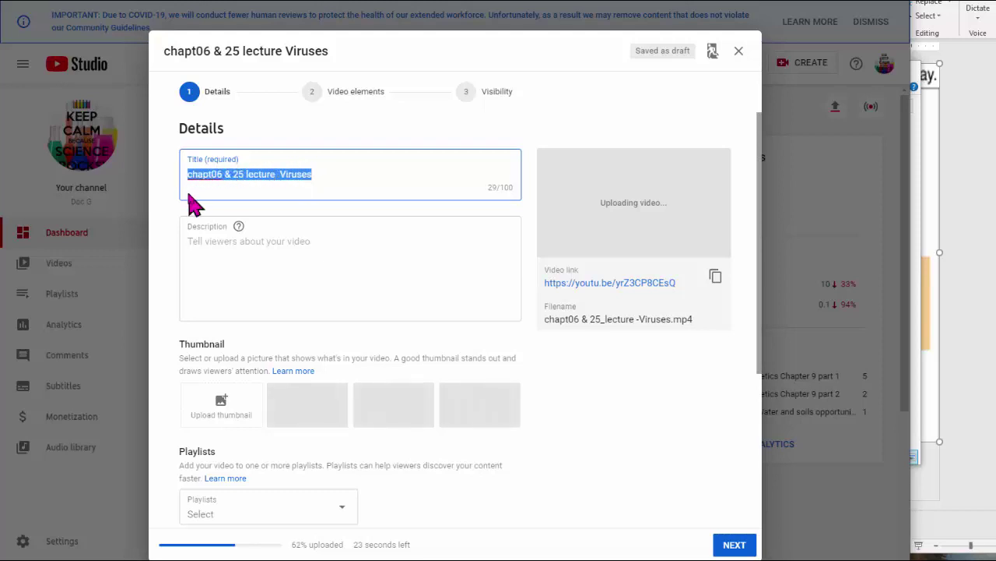
{"action": "key", "text": "BackSpace"}
{"action": "type", "text": "Chaopte"}
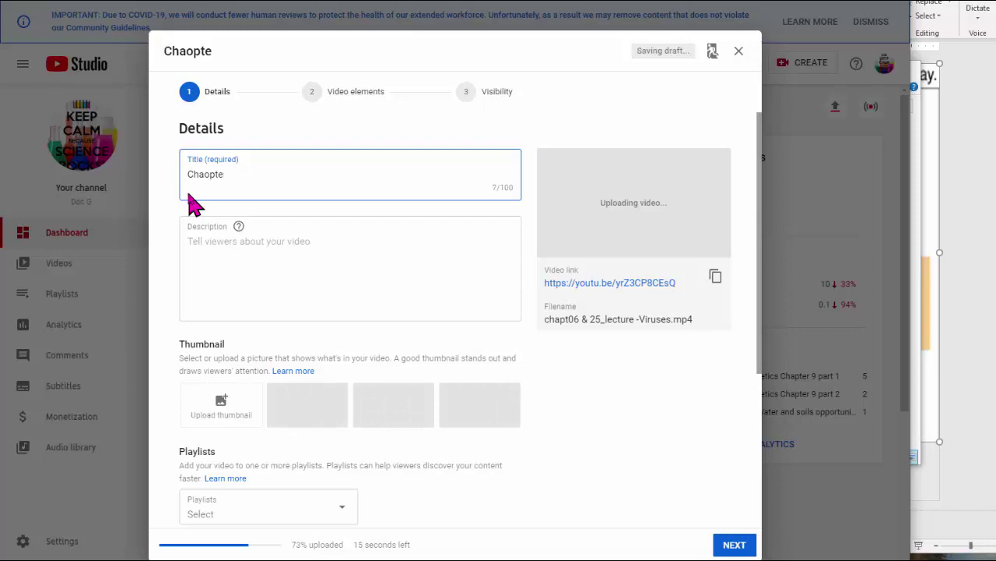
{"action": "key", "text": "BackSpace"}
{"action": "key", "text": "BackSpace"}
{"action": "key", "text": "BackSpace"}
{"action": "key", "text": "BackSpace"}
{"action": "type", "text": "pter 6 par"}
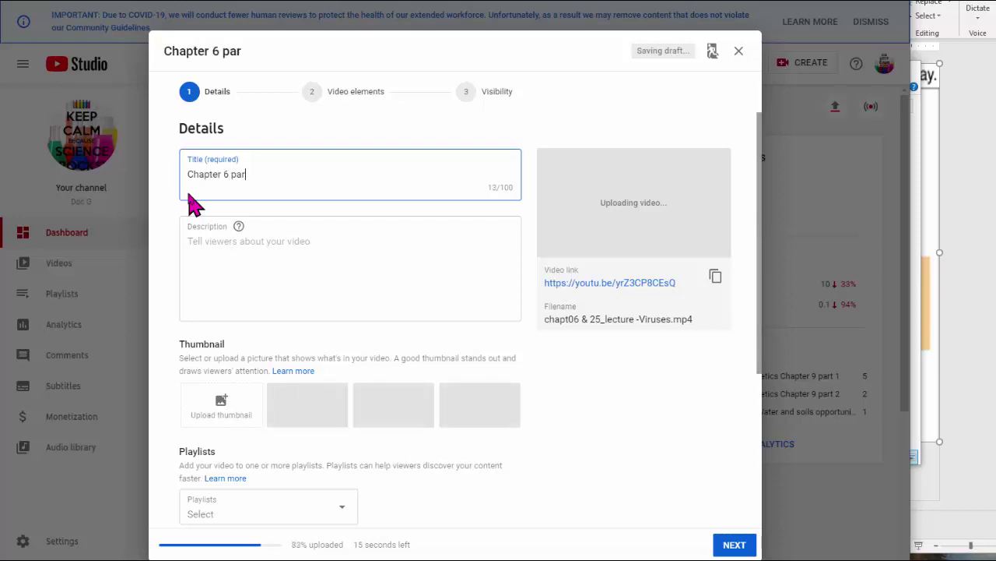
{"action": "type", "text": "t 1"}
Step: Enter the video description "This is part 1 of Chapter 6: viral replication"
{"action": "left_click", "coordinate": [201, 244]}
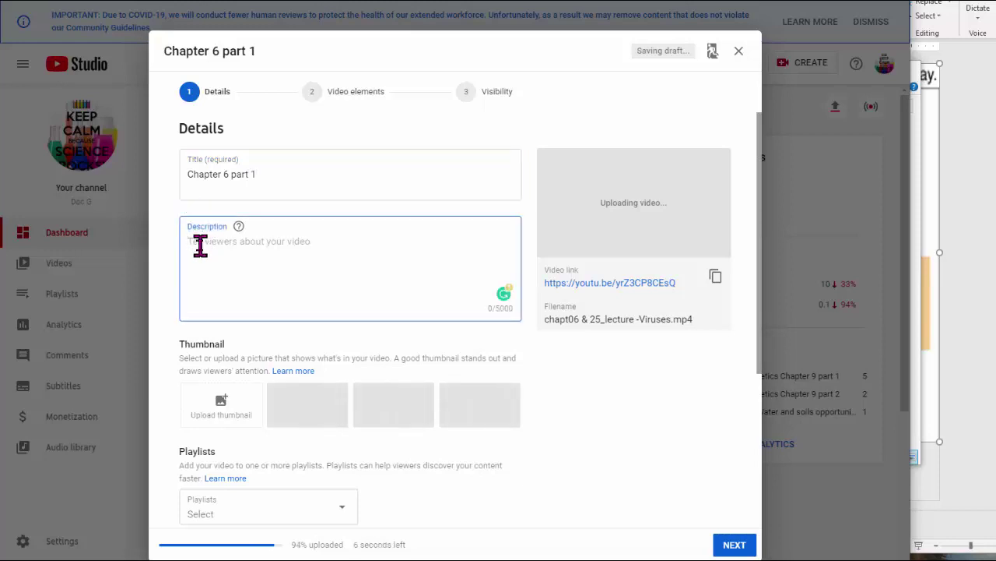
{"action": "type", "text": "This is part 1 of Cha"}
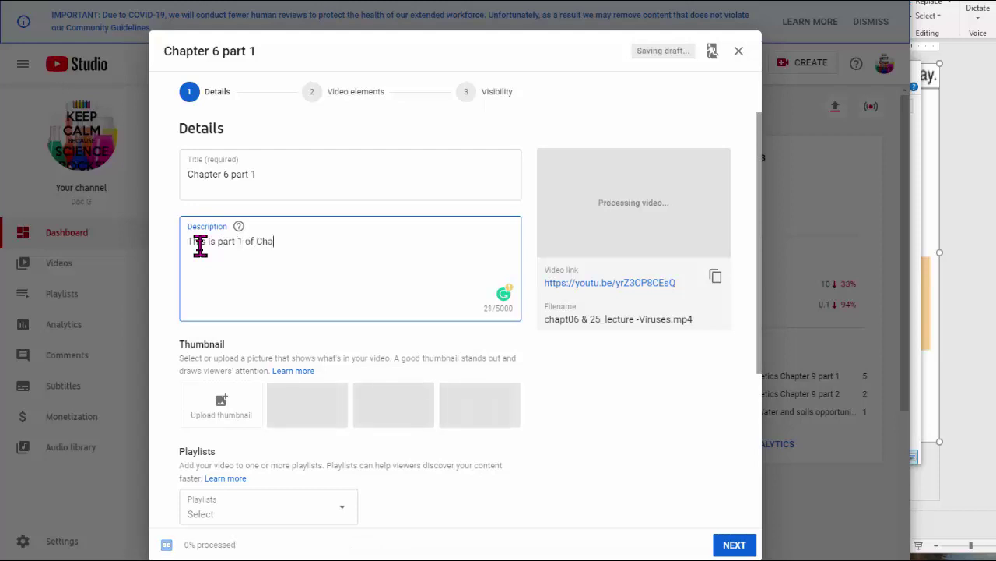
{"action": "type", "text": "pter 6. viral replication"}
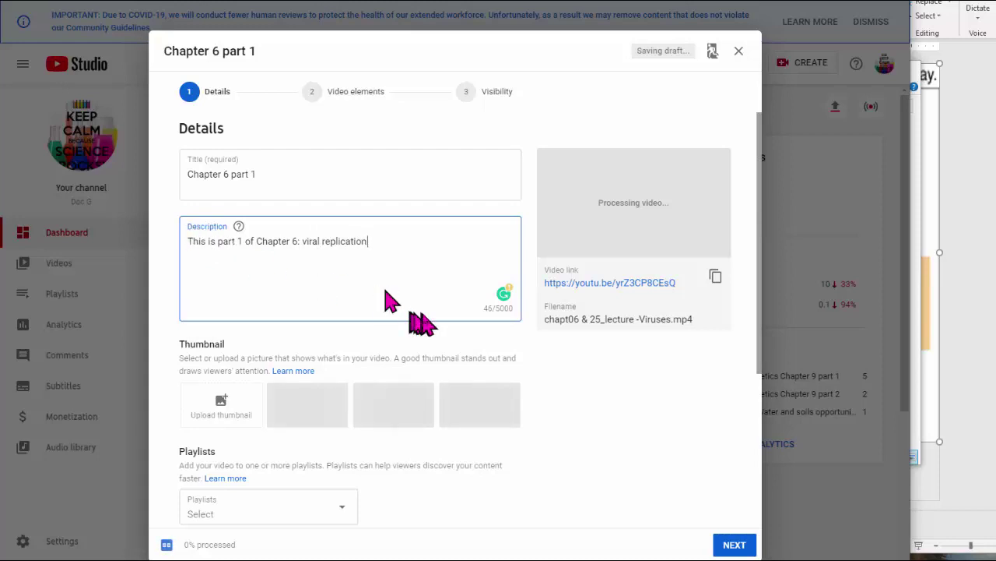
Step: Add the video to the microbiology playlist
{"action": "scroll", "coordinate": [423, 322], "scroll_direction": "down", "scroll_amount": 2}
{"action": "scroll", "coordinate": [423, 322], "scroll_direction": "down", "scroll_amount": 1}
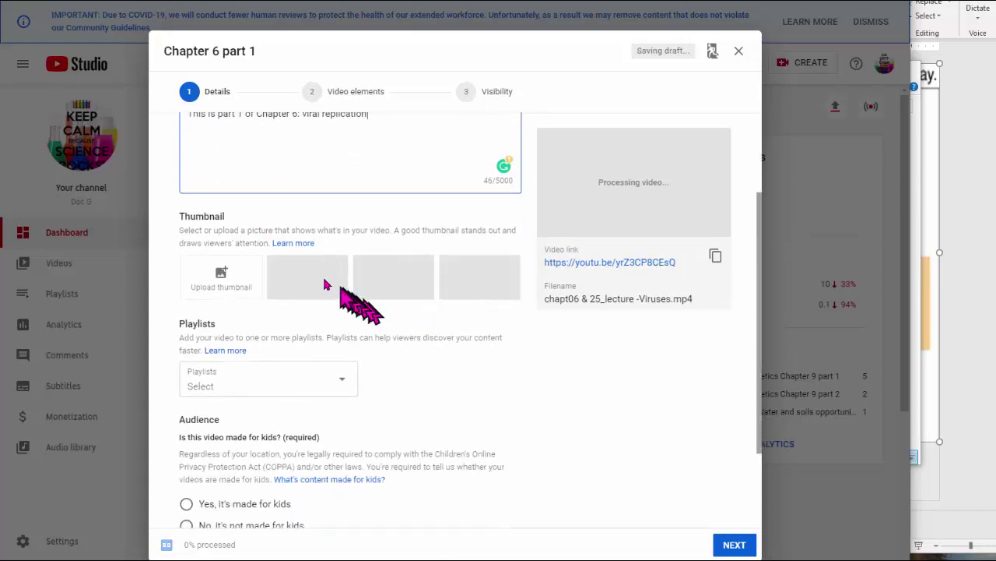
{"action": "scroll", "coordinate": [429, 319], "scroll_direction": "down", "scroll_amount": 1}
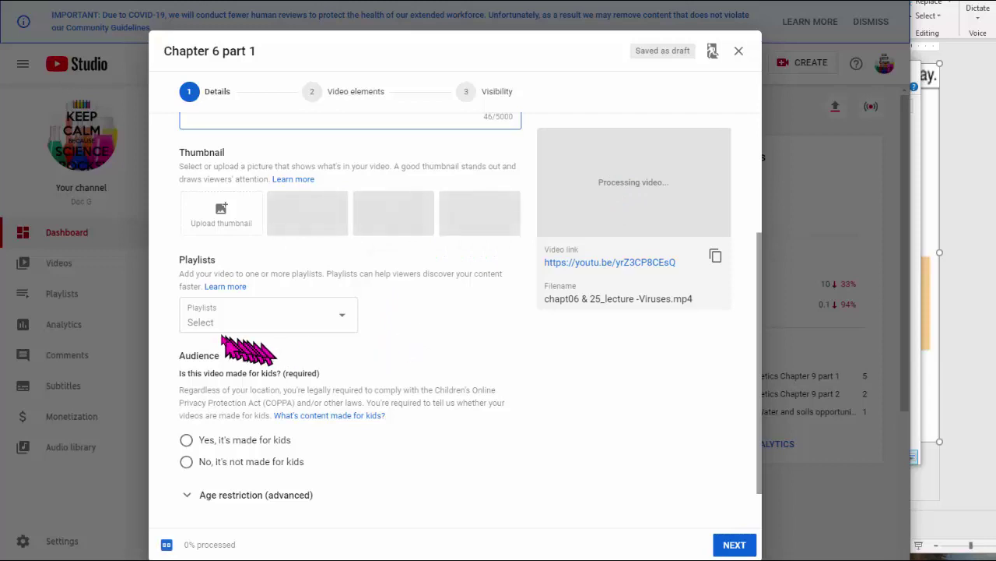
{"action": "left_click", "coordinate": [348, 327]}
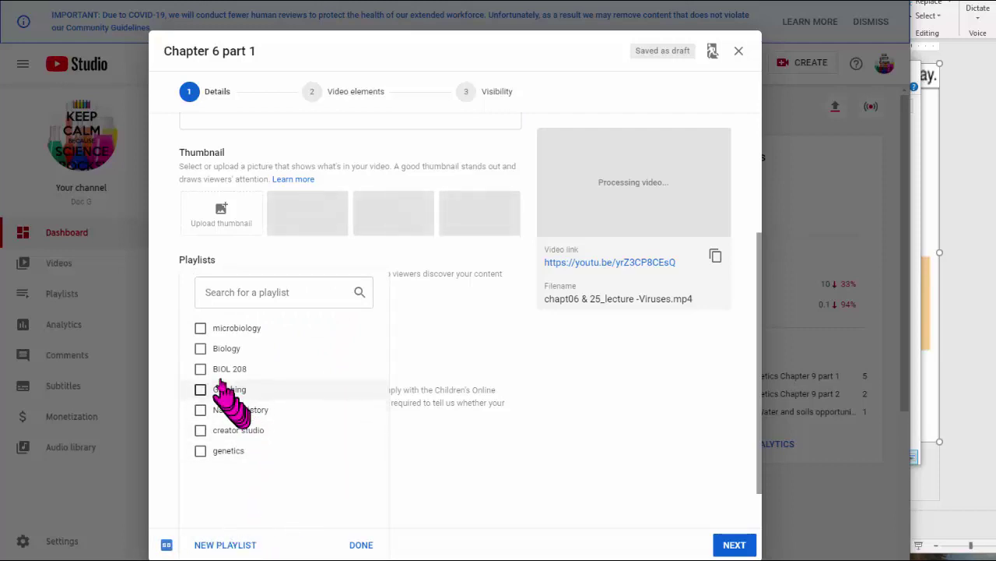
{"action": "left_click", "coordinate": [200, 328]}
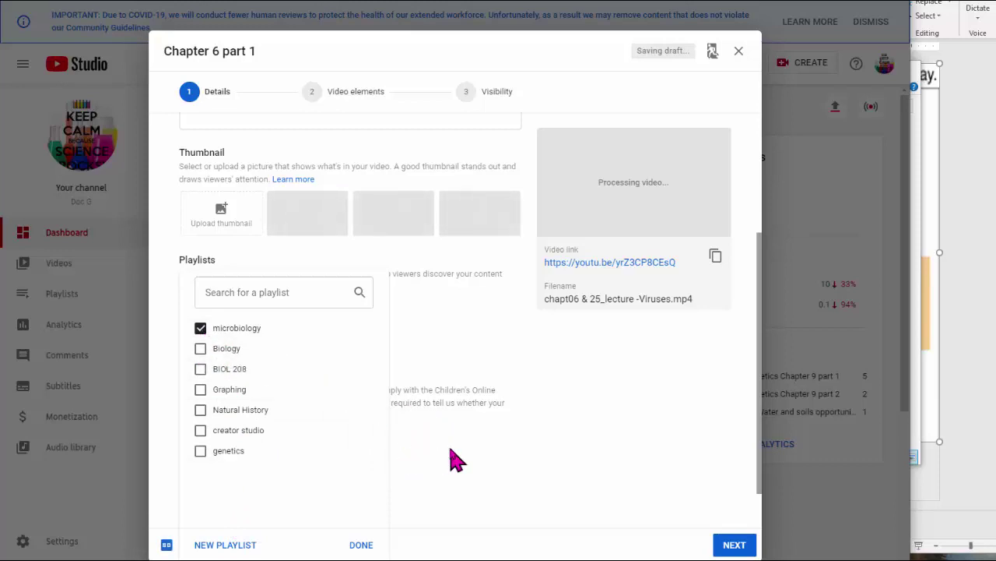
{"action": "left_click", "coordinate": [364, 545]}
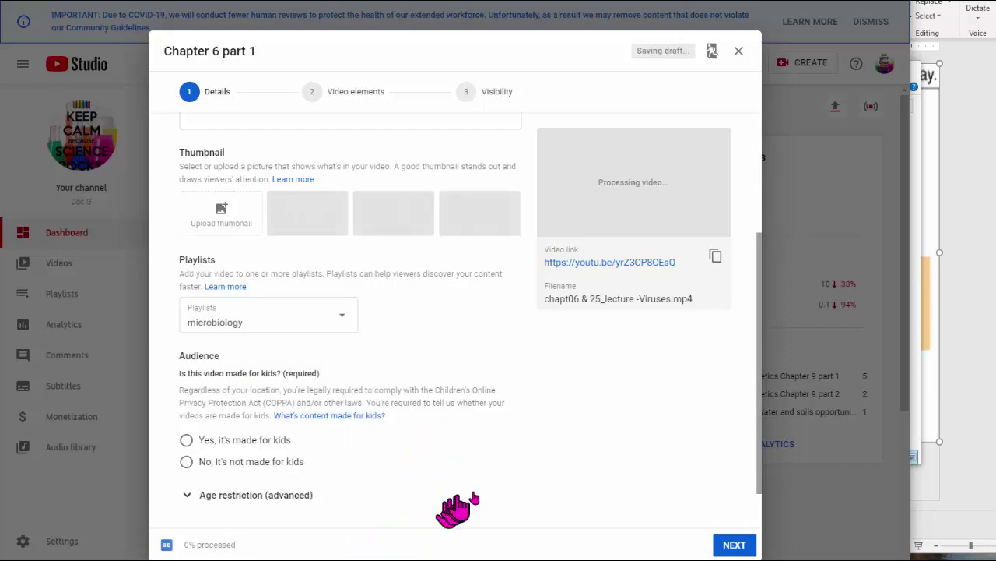
Step: Set the required audience answer to "No, it's not made for kids"
{"action": "scroll", "coordinate": [502, 436], "scroll_direction": "down", "scroll_amount": 1}
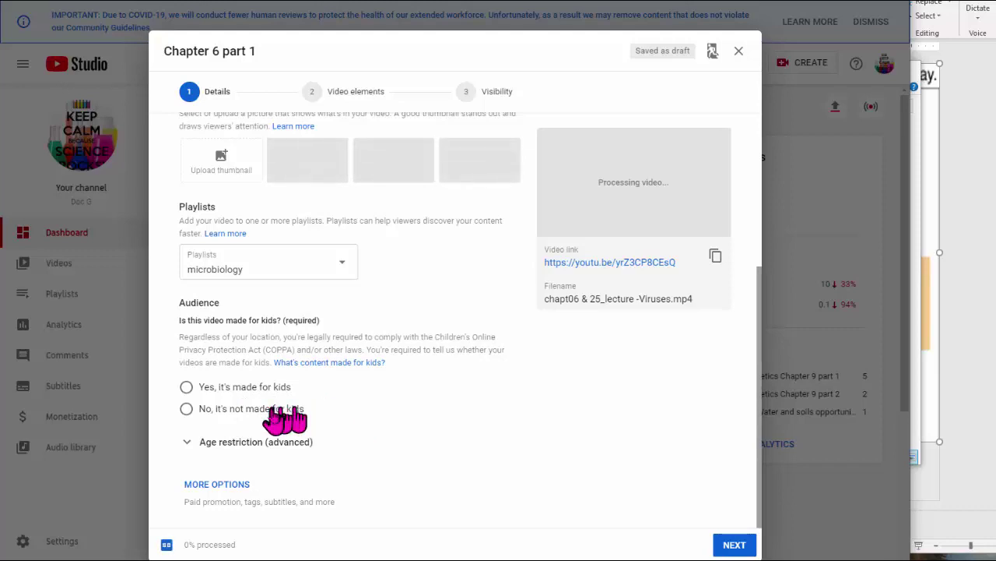
{"action": "left_click", "coordinate": [733, 545]}
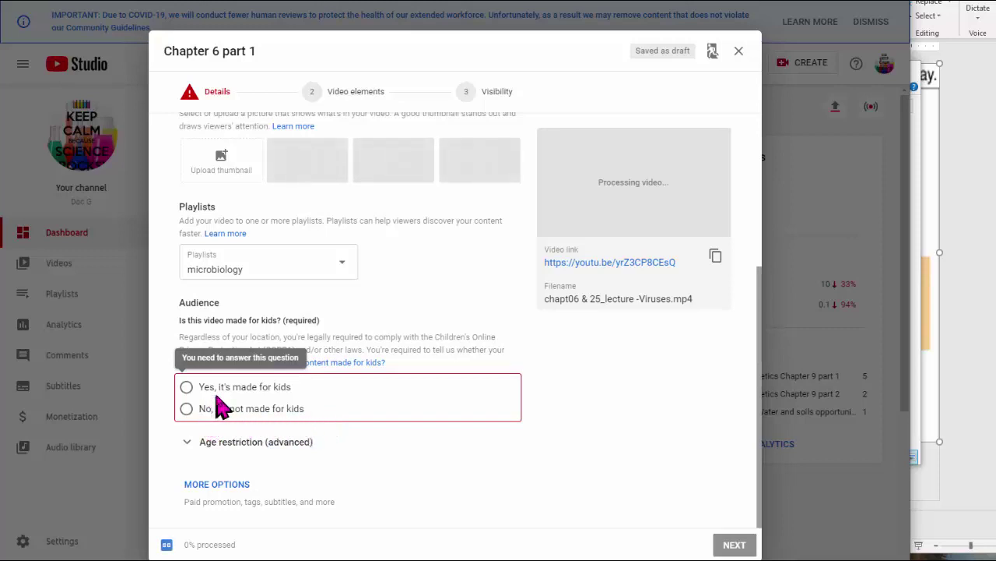
{"action": "left_click", "coordinate": [186, 409]}
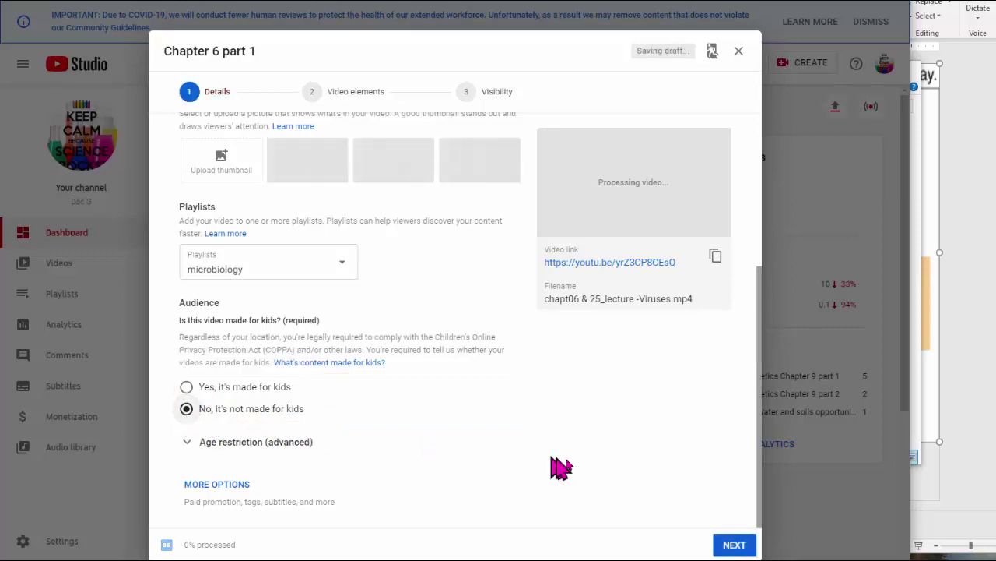
Step: Continue past the video elements without adding any and set the video's visibility to Unlisted
{"action": "left_click", "coordinate": [732, 547]}
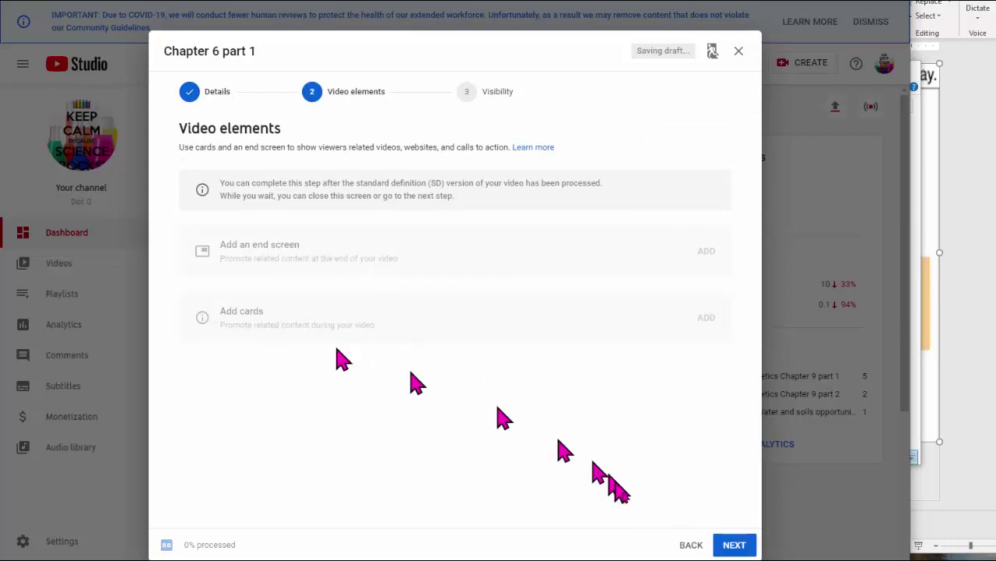
{"action": "left_click", "coordinate": [736, 545]}
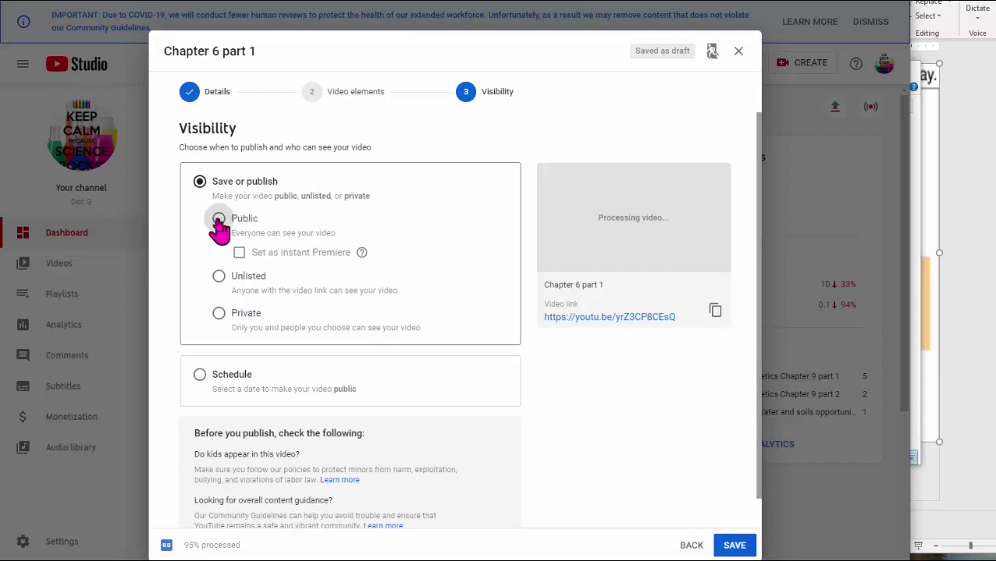
{"action": "left_click", "coordinate": [219, 281]}
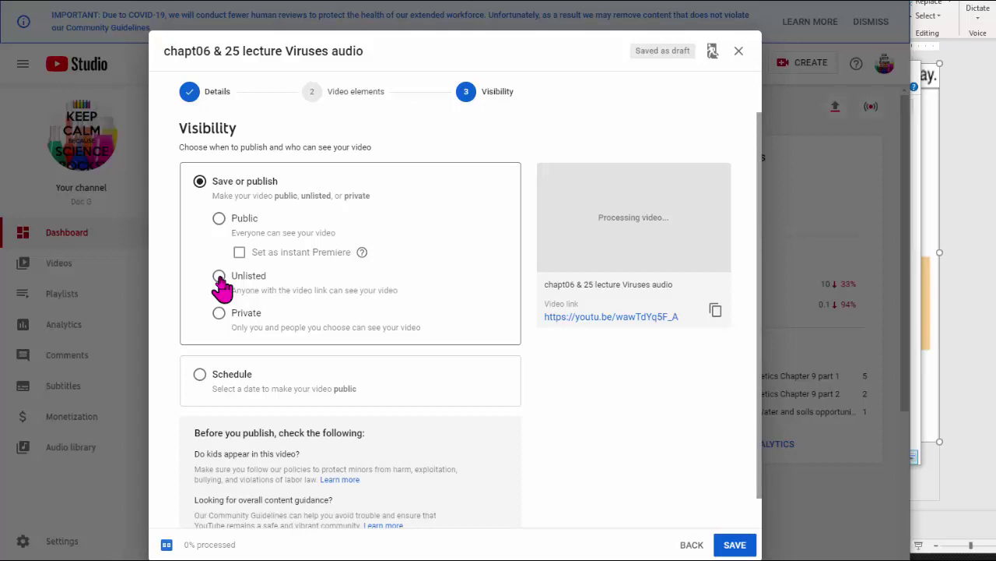
{"action": "left_click", "coordinate": [219, 278]}
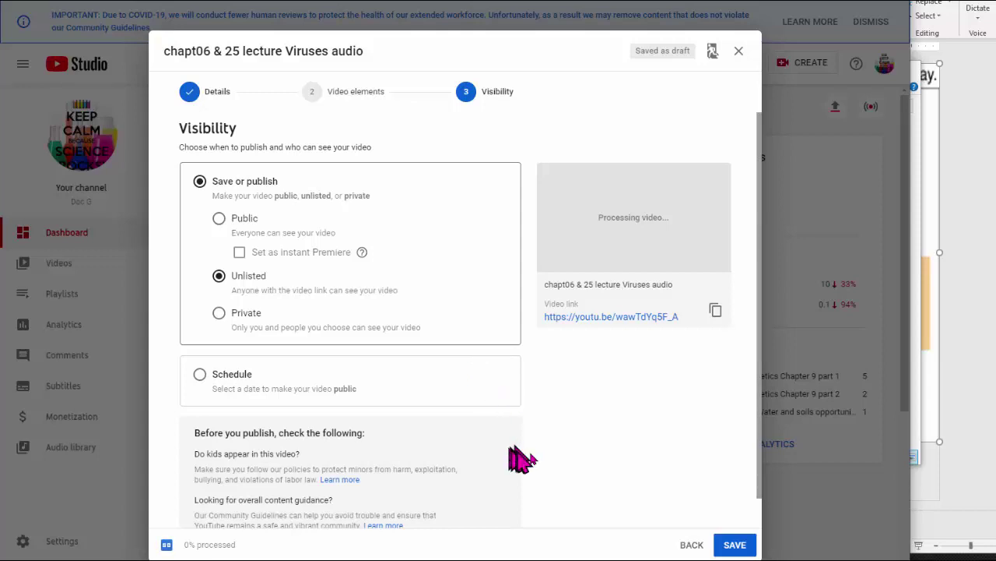
Step: Return to the video details and choose the "Chapter 6 An Introduction to Viruses" title slide as the thumbnail
{"action": "left_click", "coordinate": [691, 545]}
{"action": "left_click", "coordinate": [691, 545]}
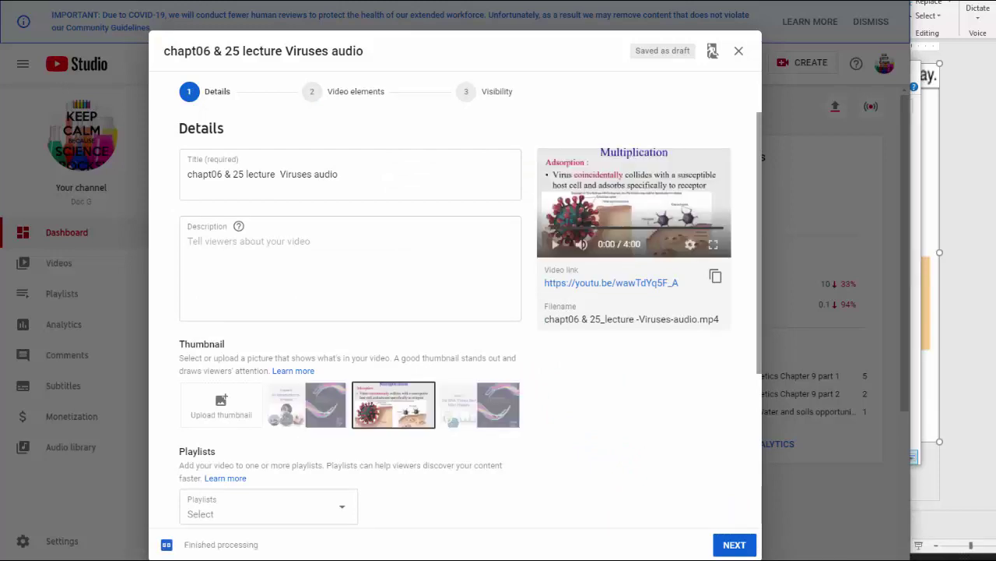
{"action": "mouse_move", "coordinate": [761, 559]}
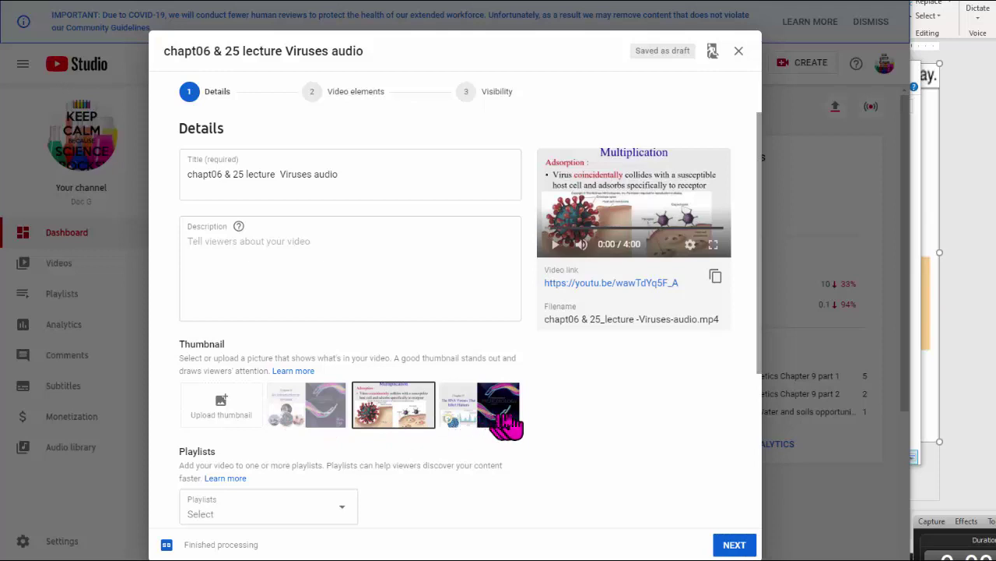
{"action": "left_click", "coordinate": [316, 419]}
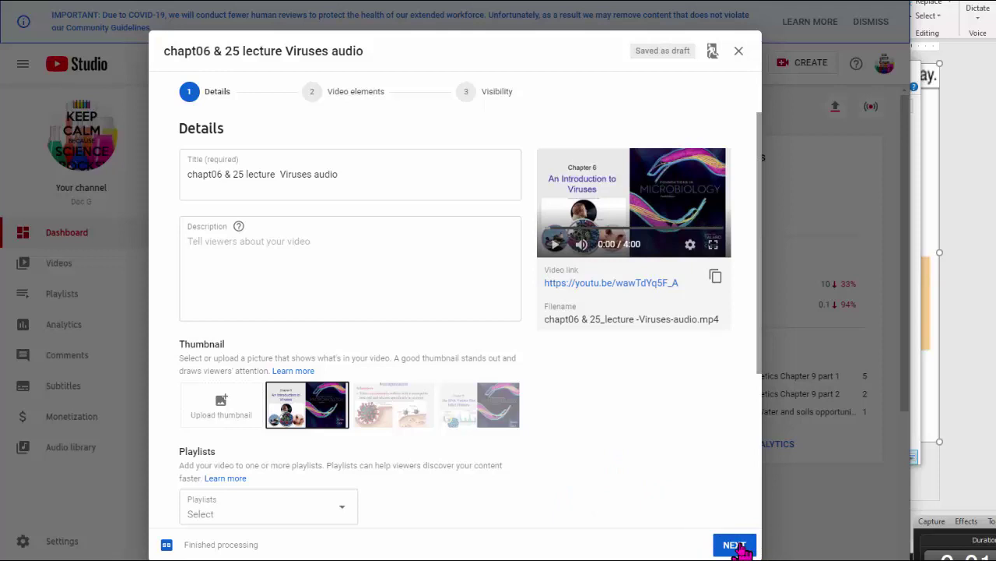
Step: Go through the remaining upload stages to the visibility settings and save the video as Unlisted
{"action": "scroll", "coordinate": [663, 469], "scroll_direction": "down", "scroll_amount": 1}
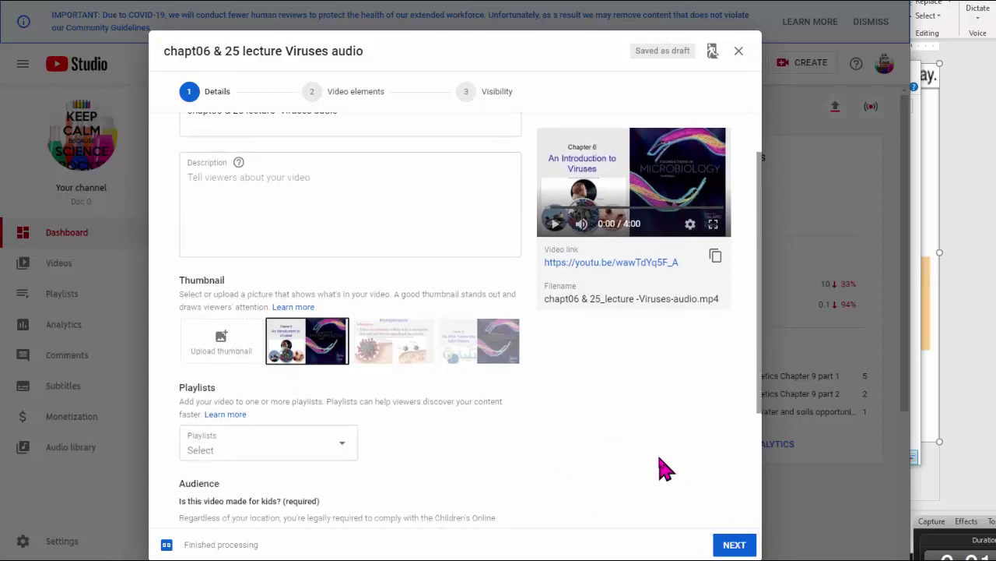
{"action": "scroll", "coordinate": [657, 460], "scroll_direction": "up", "scroll_amount": 1}
{"action": "scroll", "coordinate": [723, 514], "scroll_direction": "down", "scroll_amount": 2}
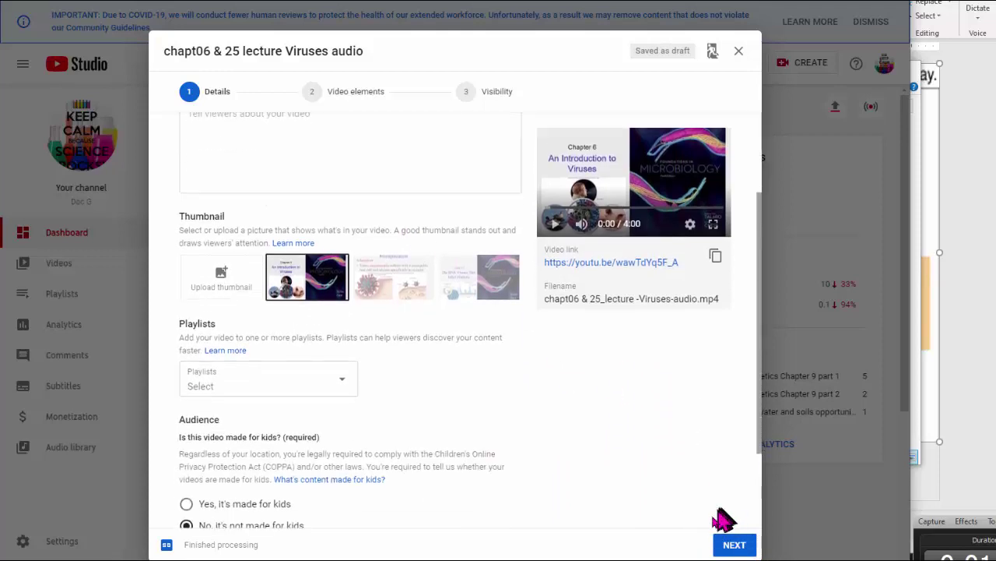
{"action": "left_click", "coordinate": [726, 545]}
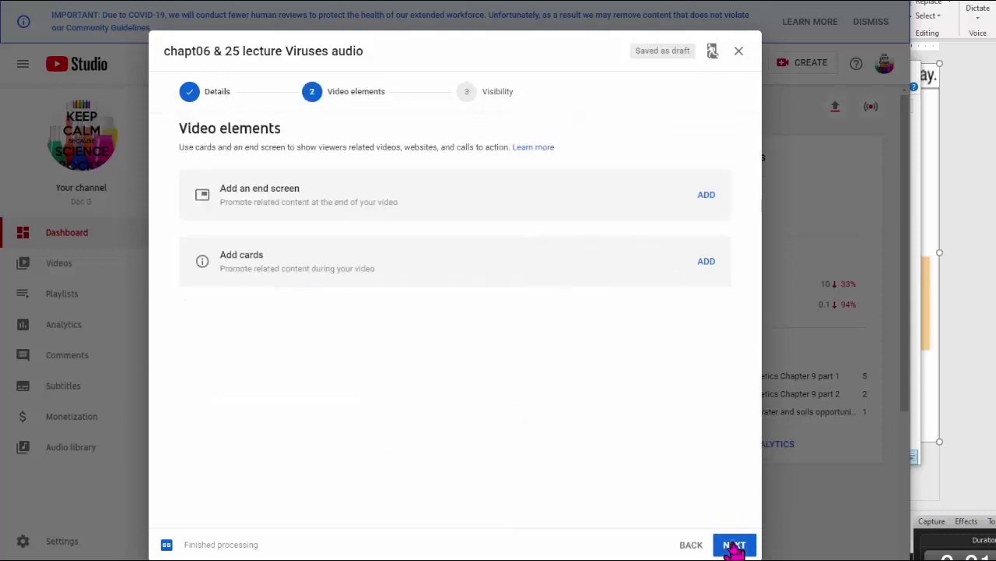
{"action": "left_click", "coordinate": [733, 547]}
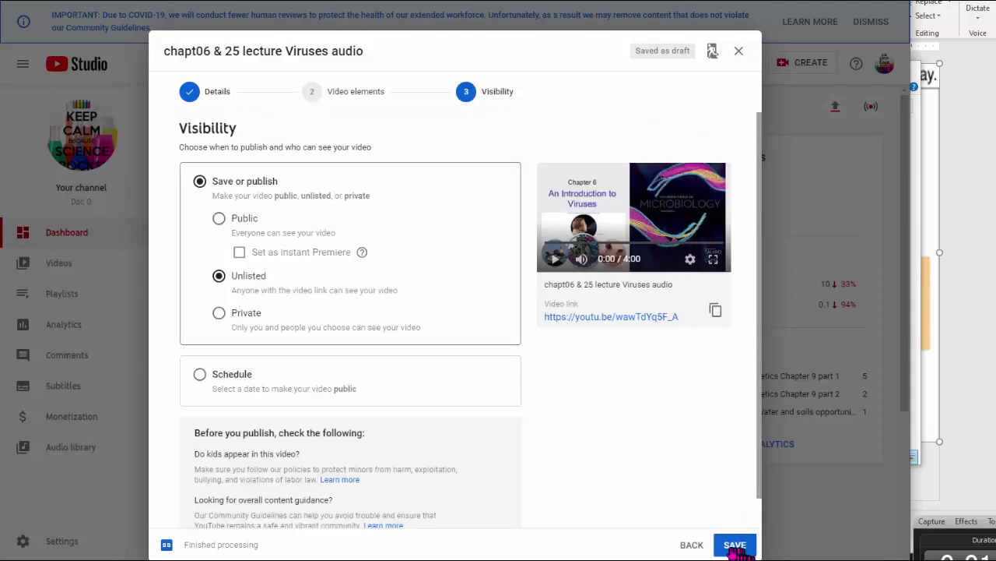
{"action": "left_click", "coordinate": [735, 549]}
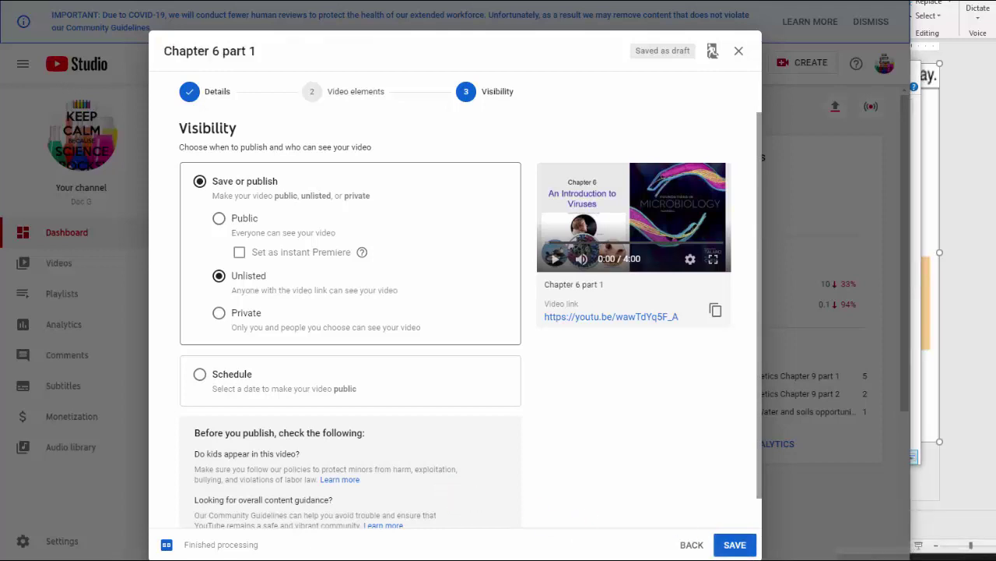
{"action": "left_click", "coordinate": [735, 548]}
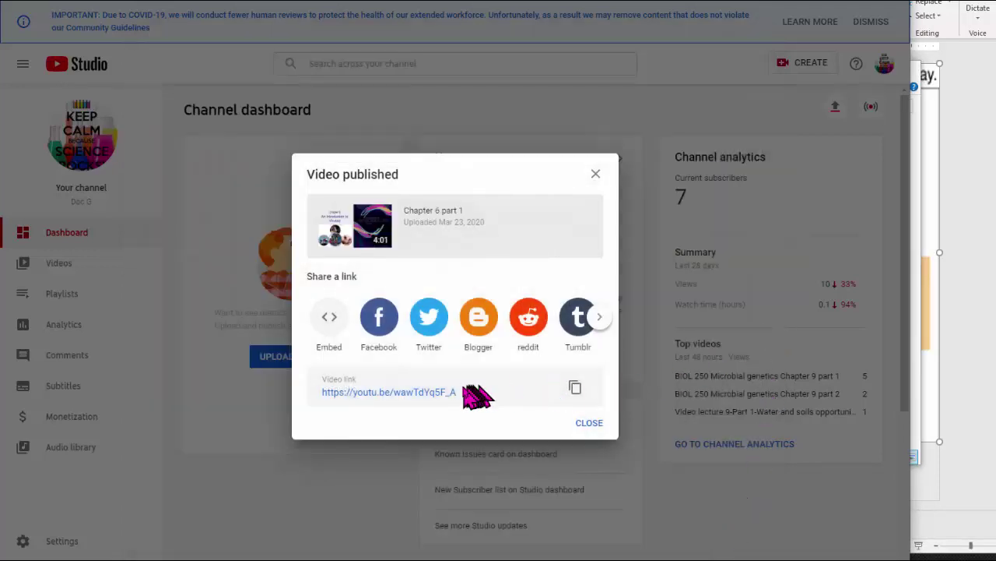
Step: Select the full link of the published video and close the sharing dialog
{"action": "left_click_drag", "start_coordinate": [457, 393], "coordinate": [340, 387]}
{"action": "left_click", "coordinate": [329, 398]}
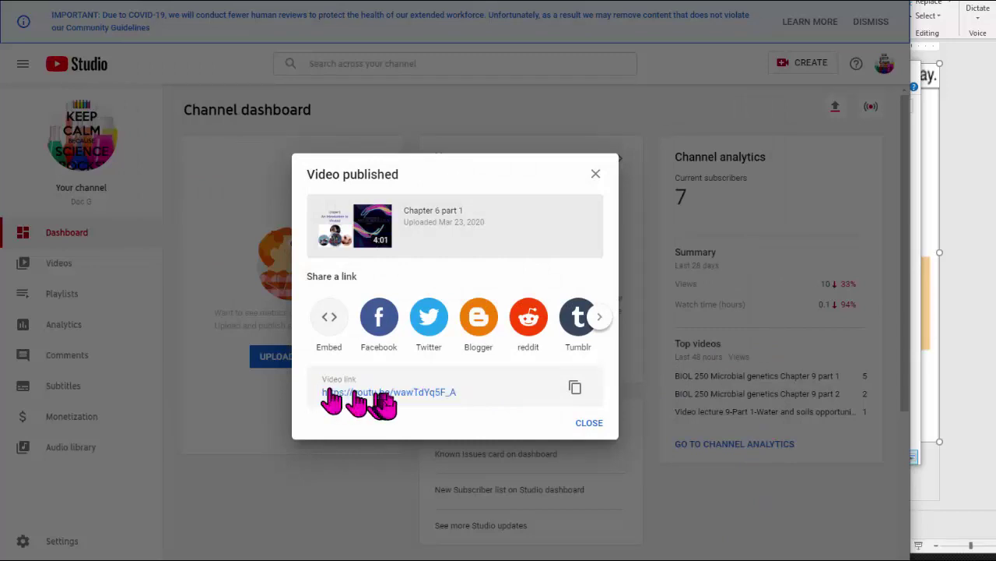
{"action": "left_click_drag", "start_coordinate": [464, 401], "coordinate": [330, 391]}
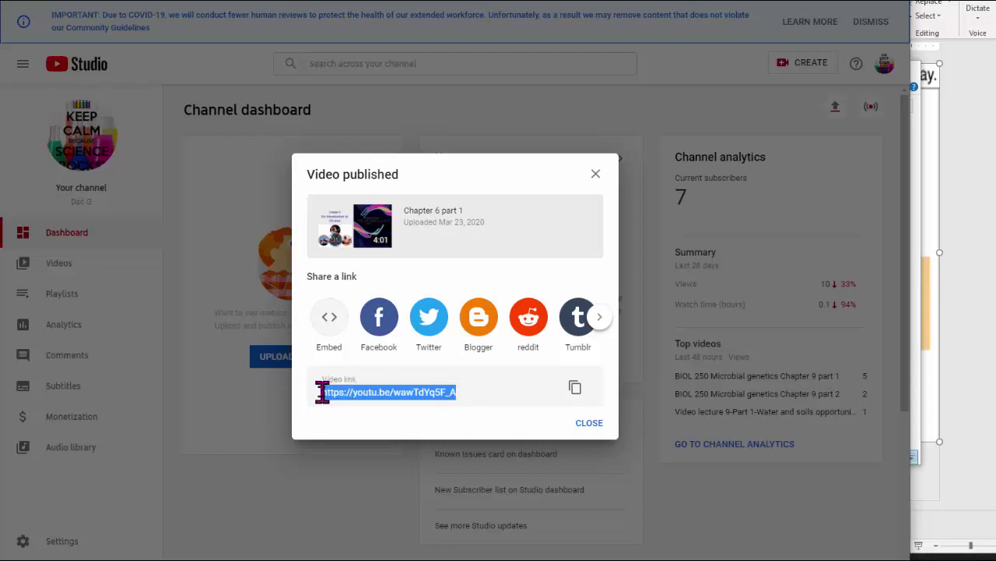
{"action": "triple_click", "coordinate": [323, 392]}
{"action": "left_click", "coordinate": [595, 427]}
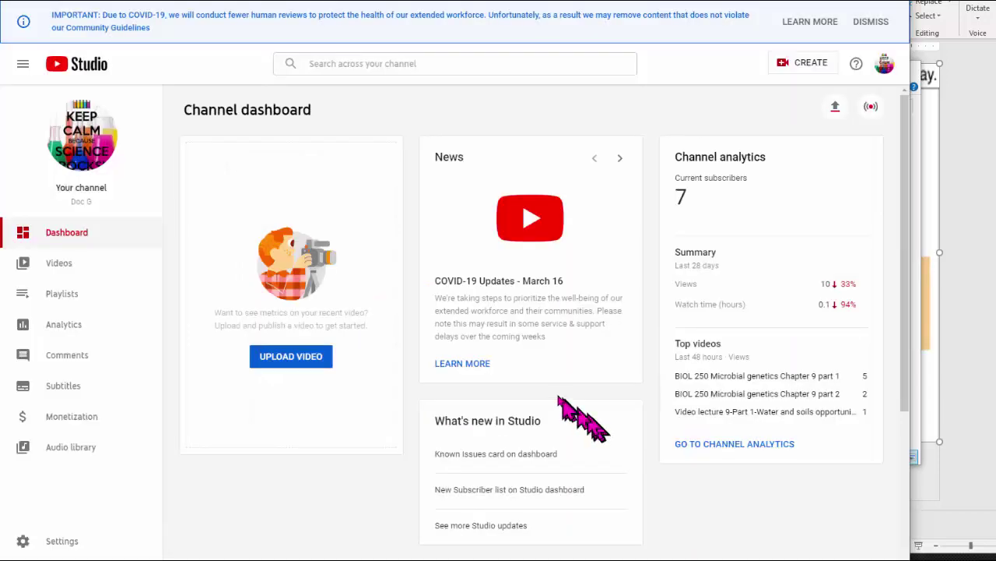
Step: Open the channel's microbiology playlist and preview its "Introduction to Chapter 6: Viruses and viral replication" video
{"action": "left_click", "coordinate": [72, 292]}
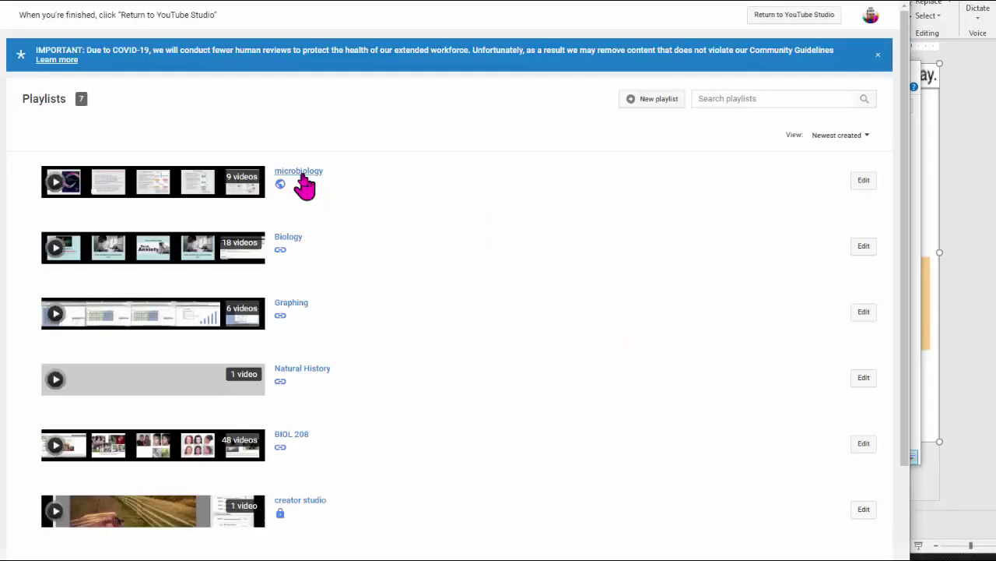
{"action": "left_click", "coordinate": [298, 172]}
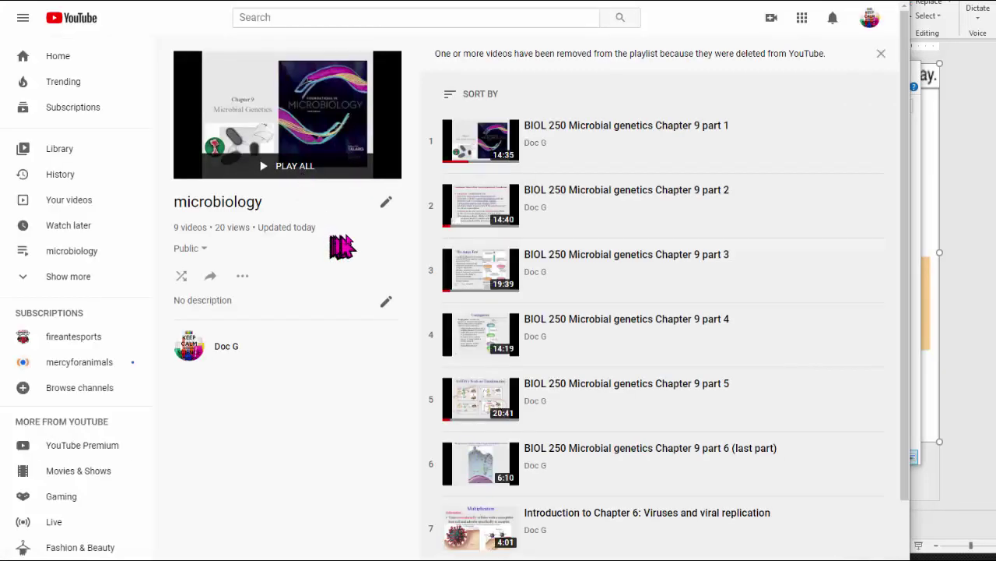
{"action": "scroll", "coordinate": [801, 269], "scroll_direction": "down", "scroll_amount": 3}
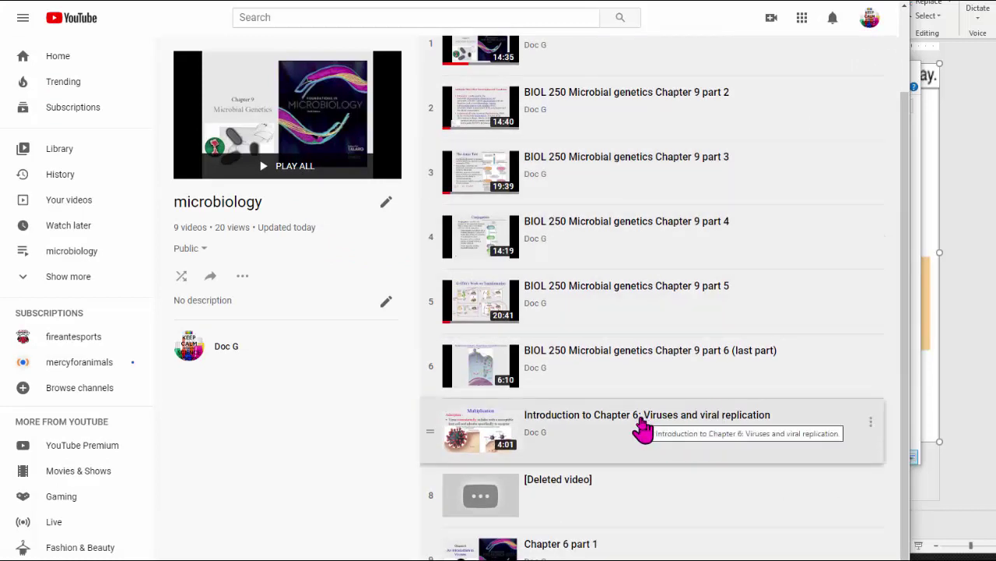
{"action": "left_click", "coordinate": [642, 425]}
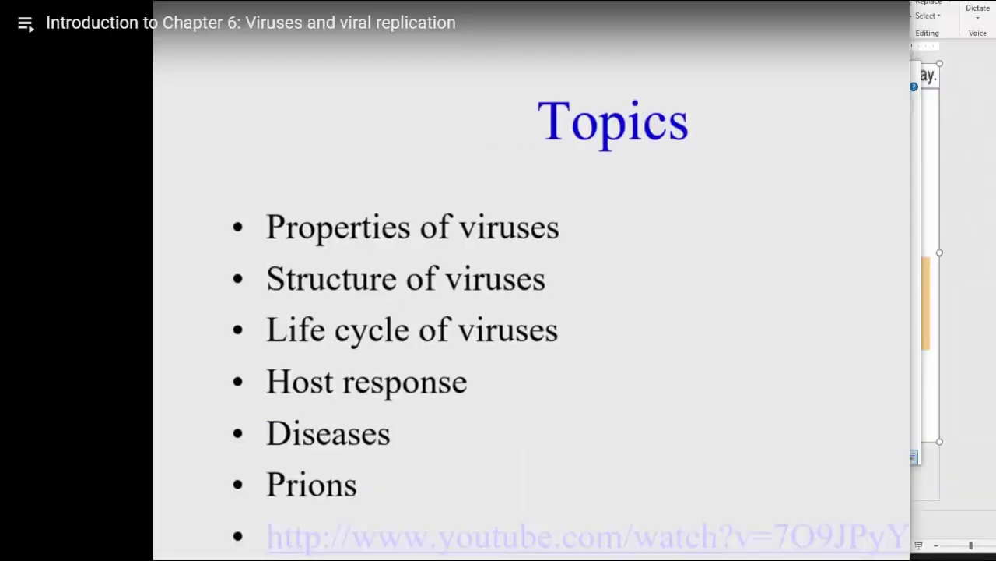
{"action": "key", "text": "Escape"}
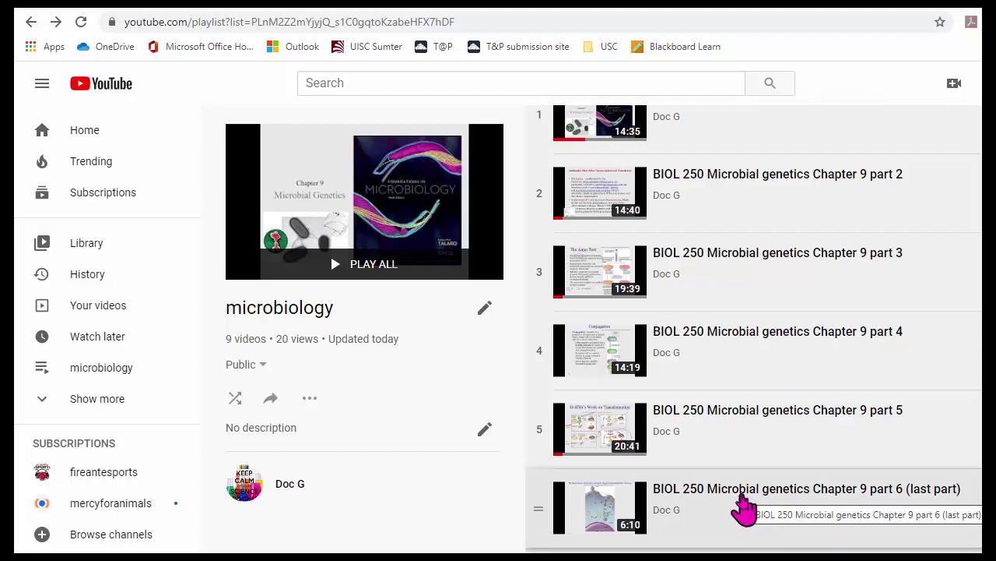
Step: Open "BIOL 250 Microbial genetics Chapter 9 part 6 (last part)" from the playlist, pause it and select its full web address
{"action": "left_click", "coordinate": [708, 500]}
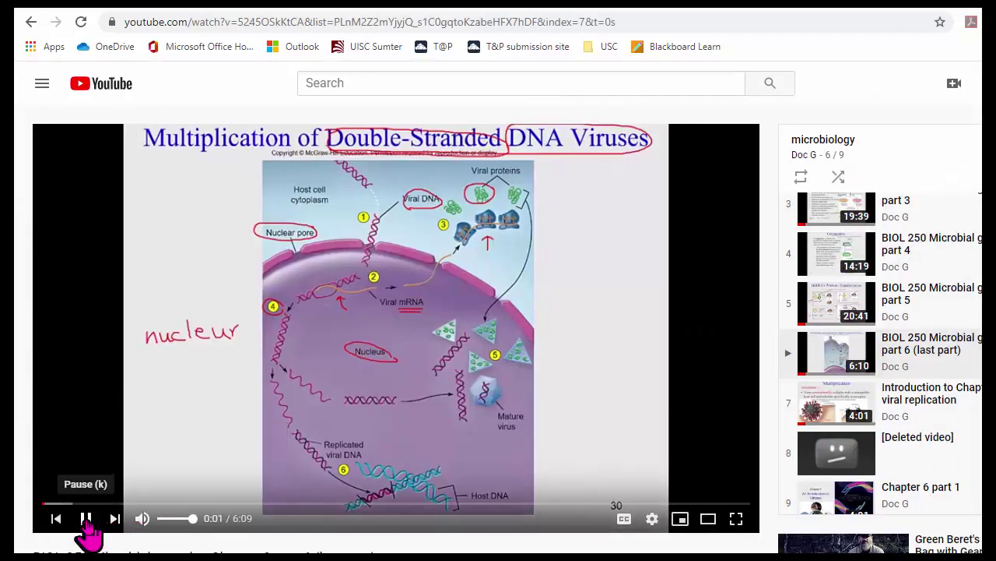
{"action": "left_click", "coordinate": [85, 520]}
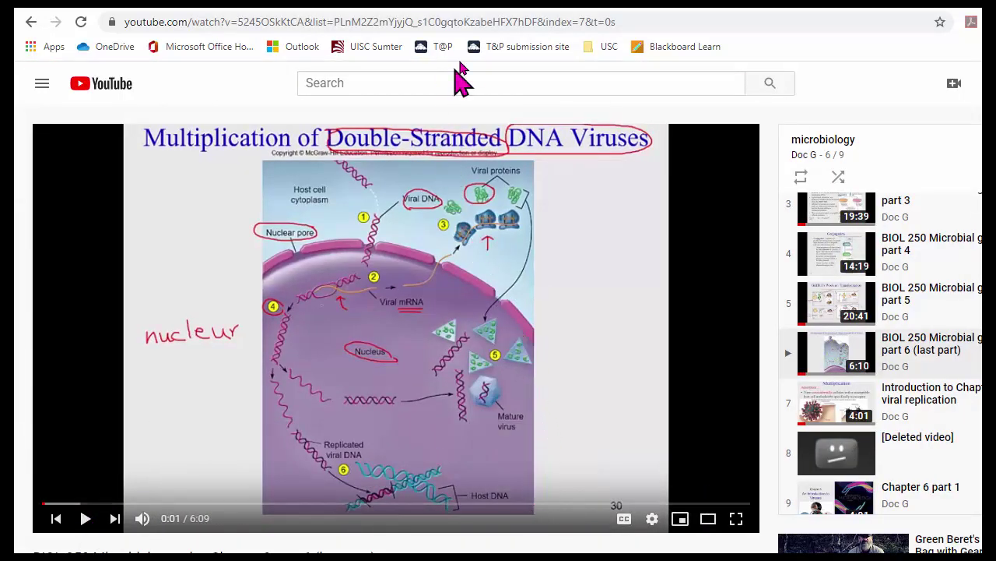
{"action": "left_click_drag", "start_coordinate": [632, 22], "coordinate": [134, 20]}
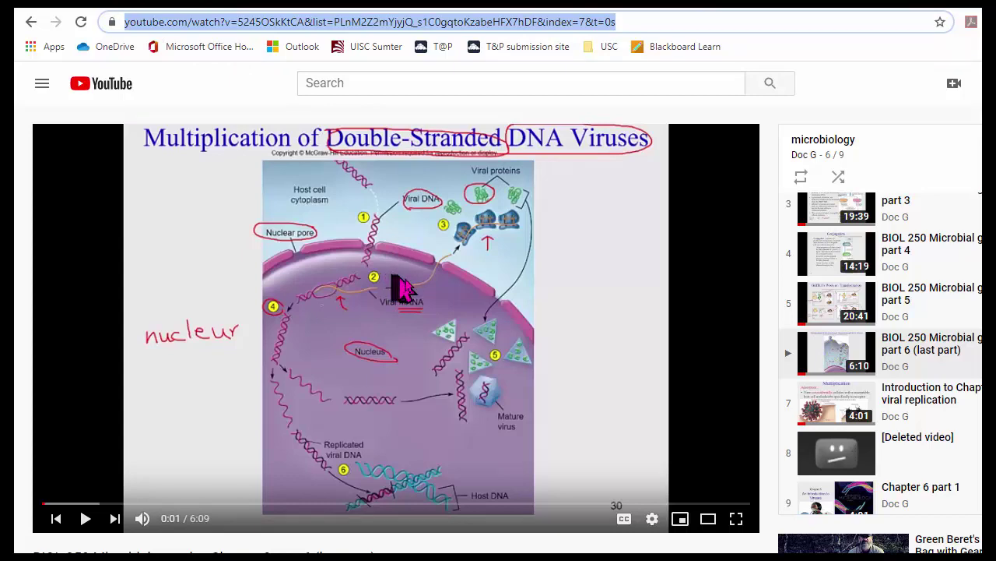
Step: Switch to Blackboard and add the line "Chapter 9 part 6 (the end):" with the copied video link below part 5
{"action": "key", "text": "ctrl+Tab"}
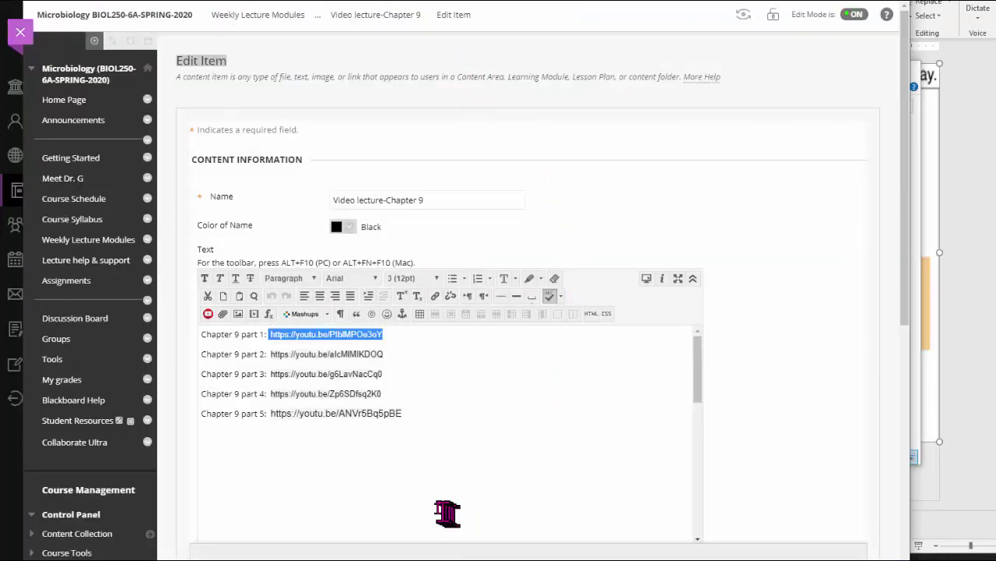
{"action": "left_click", "coordinate": [416, 423]}
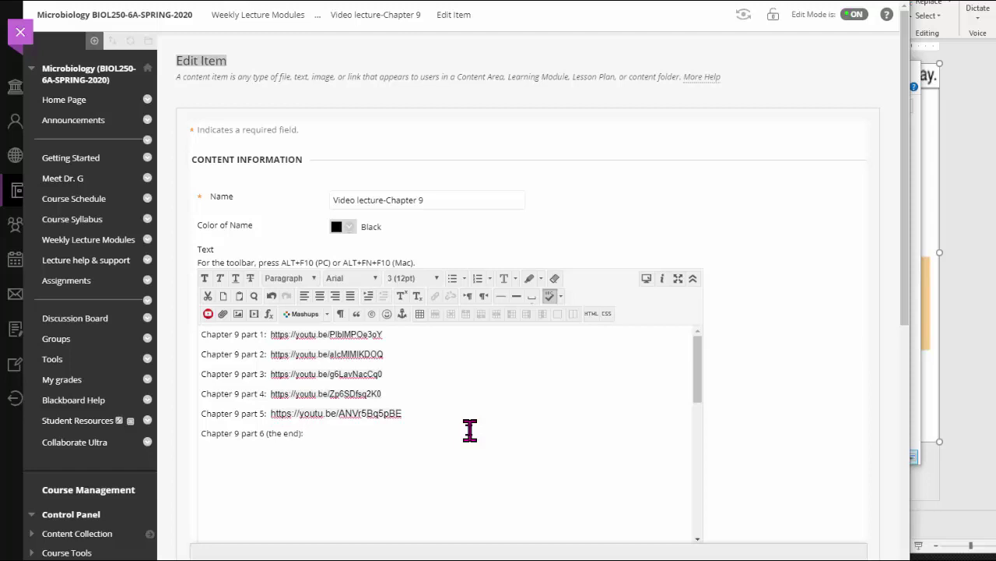
{"action": "type", "text": "https://www.youtube.com/watch?v=5245OSkKtCA&list=PLnM2Z2mYjyjQ_s1C0ggtoKzabeHFX7hDF&index=7&t=0s"}
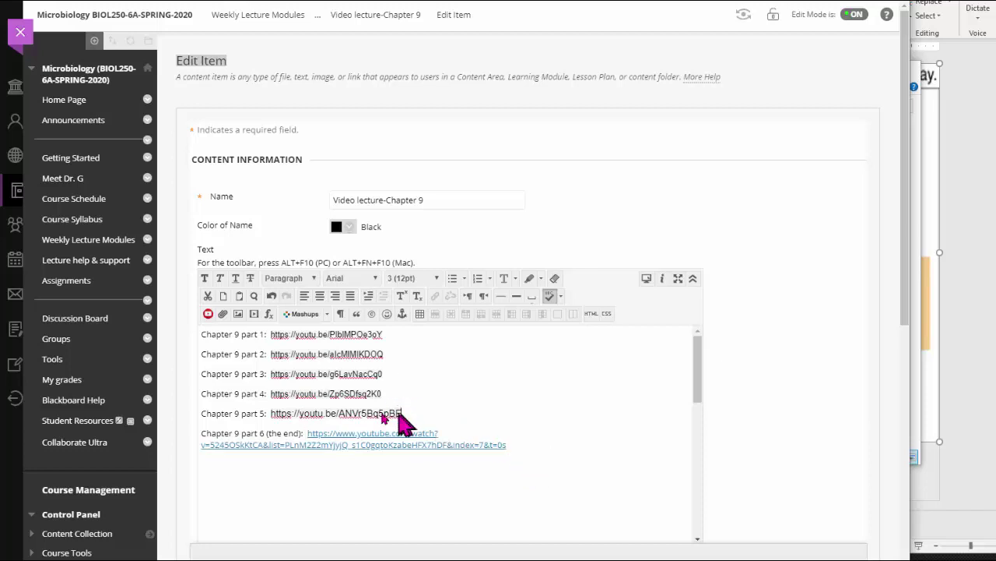
Step: Submit the edited "Video lecture-Chapter 9" content item
{"action": "left_click_drag", "start_coordinate": [398, 414], "coordinate": [273, 415]}
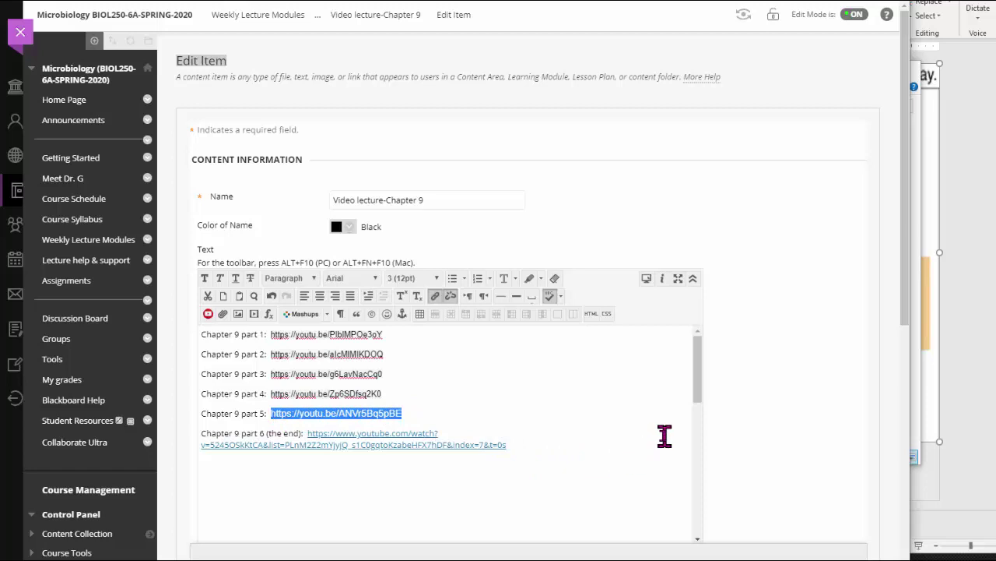
{"action": "left_click_drag", "start_coordinate": [900, 334], "coordinate": [900, 396]}
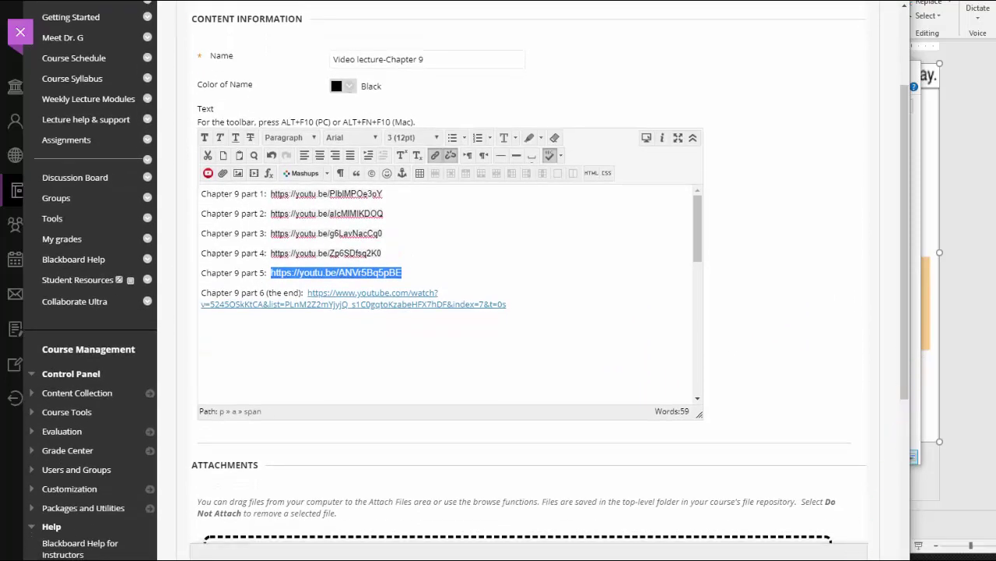
{"action": "scroll", "coordinate": [851, 456], "scroll_direction": "down", "scroll_amount": 2}
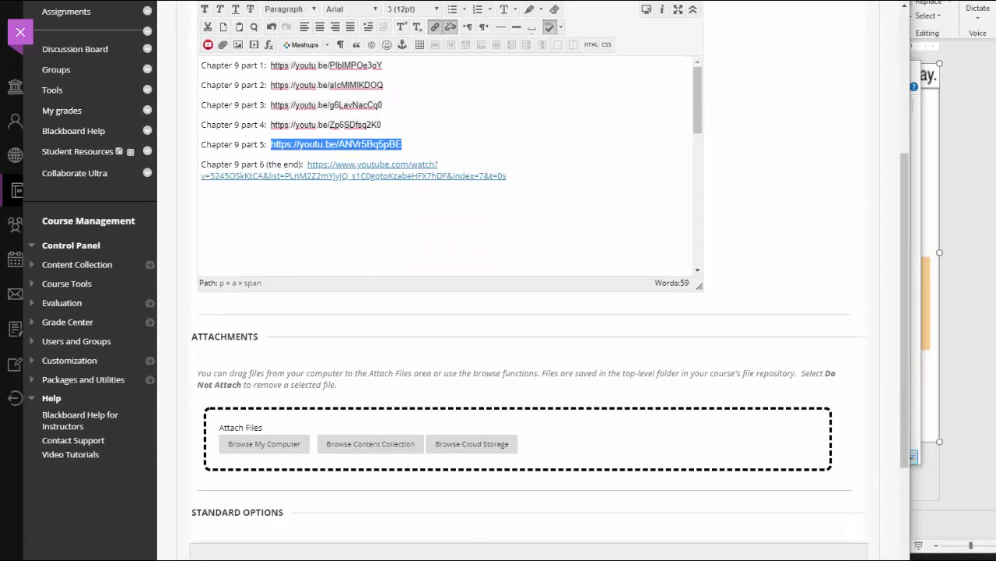
{"action": "left_click", "coordinate": [840, 556]}
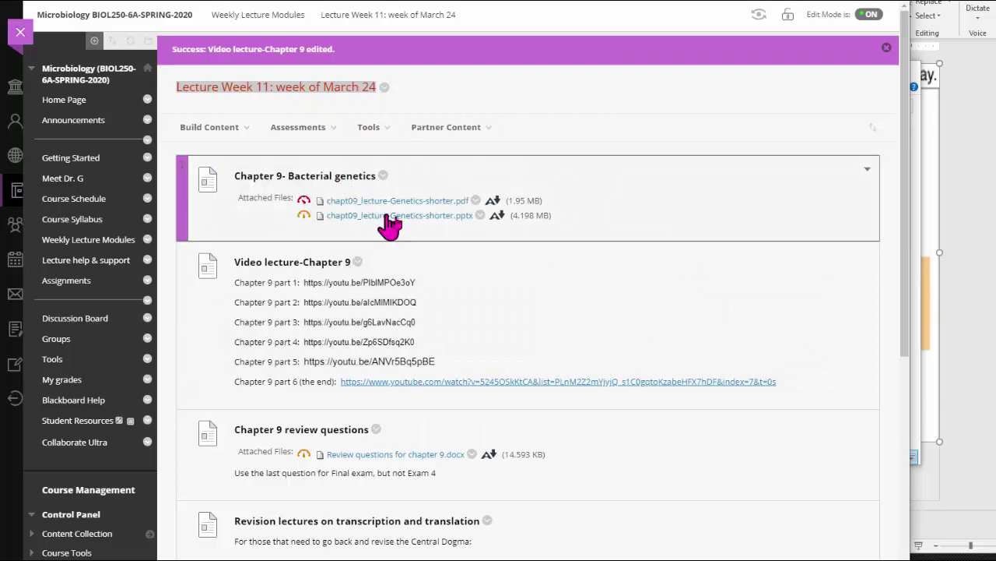
Step: Examine the Week 11 folder's video links, review questions, revision lectures and remaining items
{"action": "scroll", "coordinate": [467, 307], "scroll_direction": "down", "scroll_amount": 2}
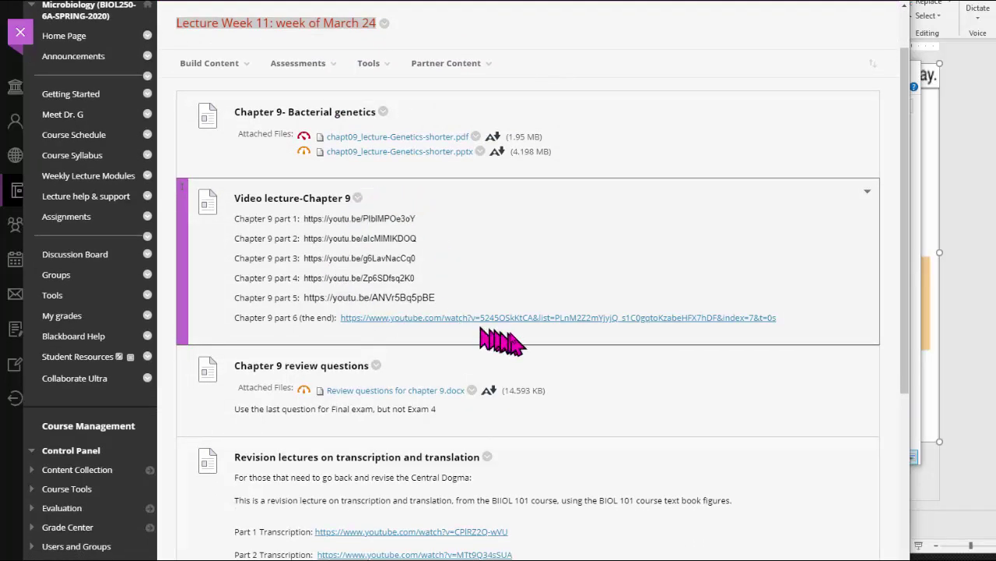
{"action": "scroll", "coordinate": [511, 335], "scroll_direction": "down", "scroll_amount": 2}
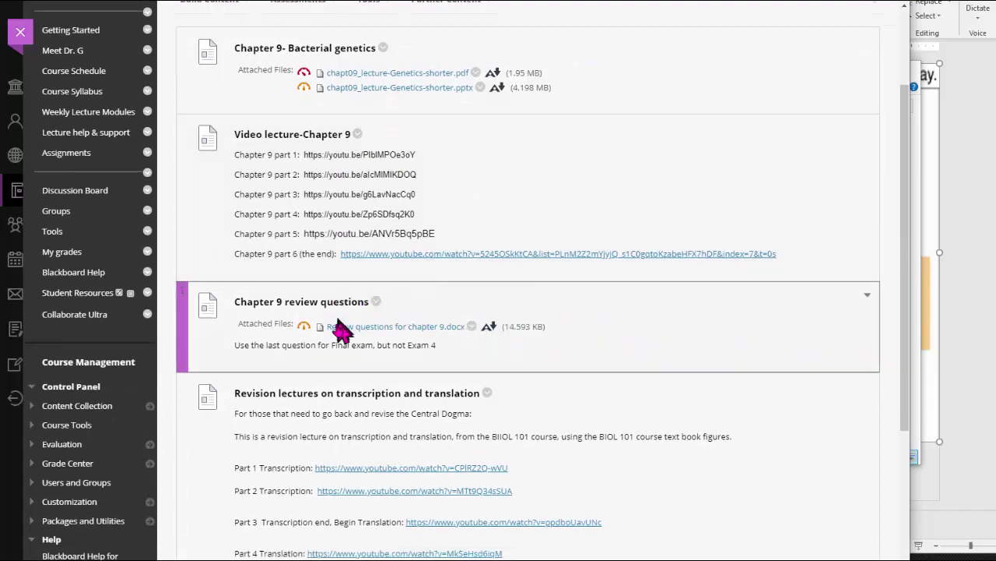
{"action": "scroll", "coordinate": [567, 375], "scroll_direction": "down", "scroll_amount": 4}
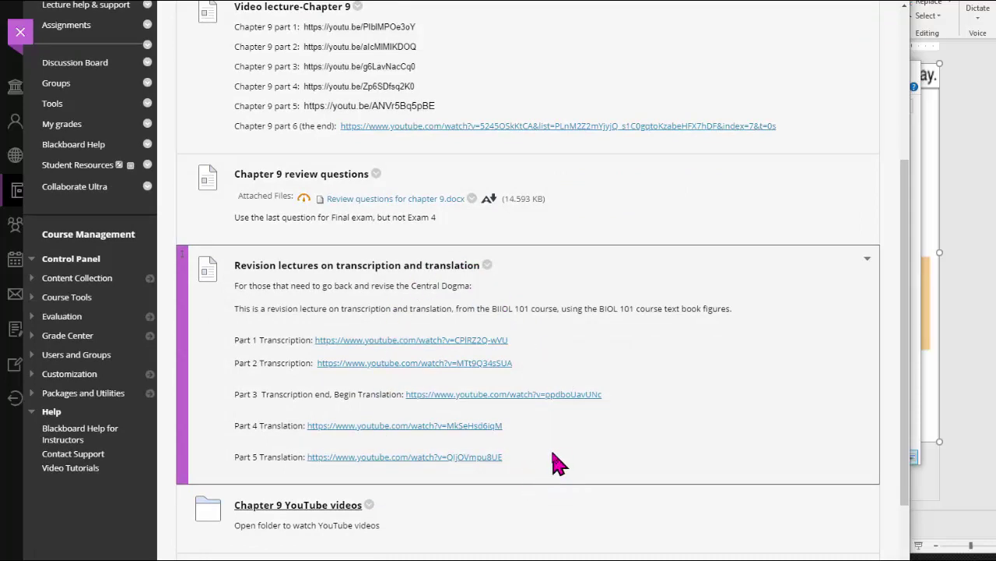
{"action": "scroll", "coordinate": [552, 451], "scroll_direction": "down", "scroll_amount": 1}
{"action": "scroll", "coordinate": [552, 451], "scroll_direction": "up", "scroll_amount": 5}
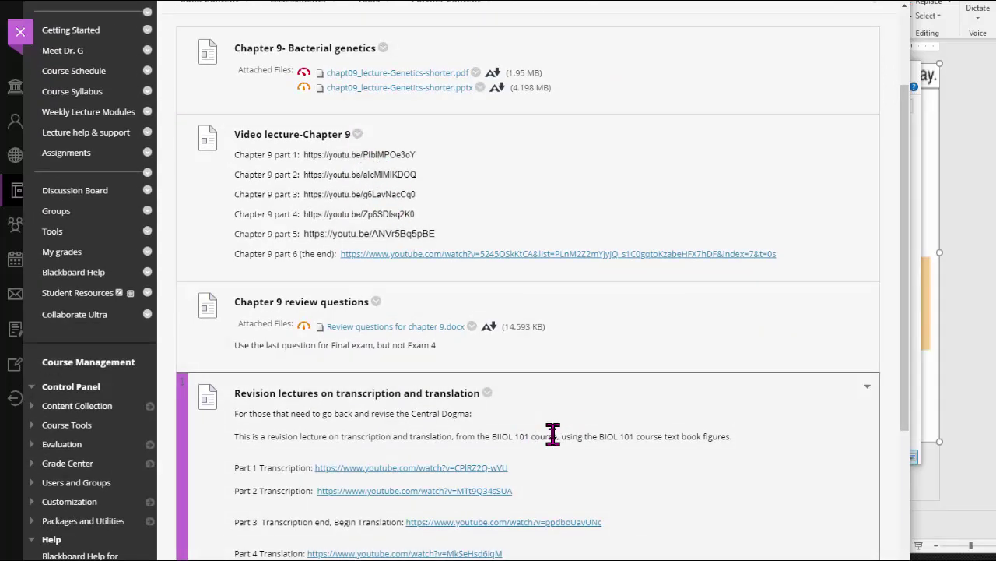
{"action": "scroll", "coordinate": [553, 434], "scroll_direction": "down", "scroll_amount": 1}
{"action": "scroll", "coordinate": [553, 434], "scroll_direction": "down", "scroll_amount": 1}
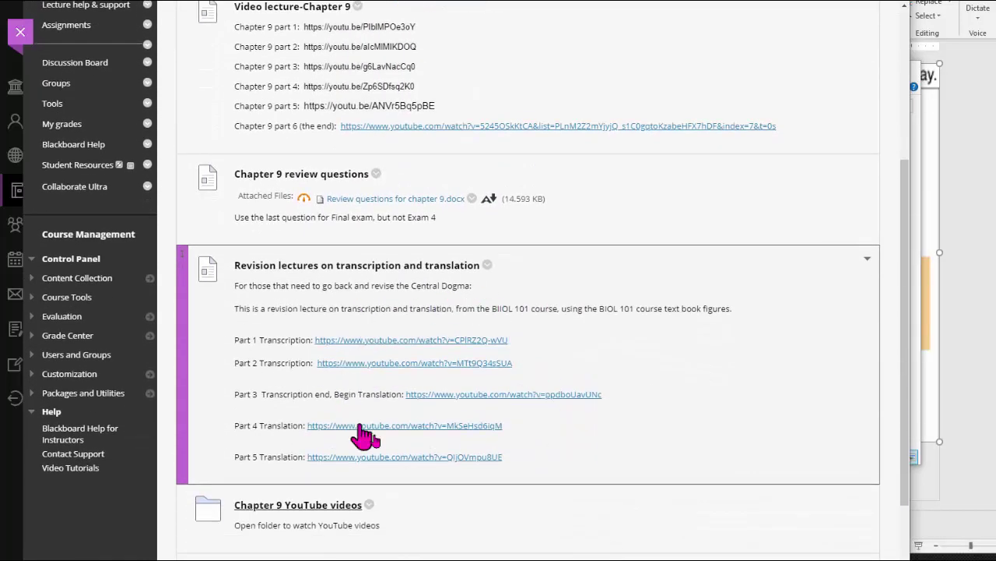
{"action": "scroll", "coordinate": [607, 448], "scroll_direction": "down", "scroll_amount": 2}
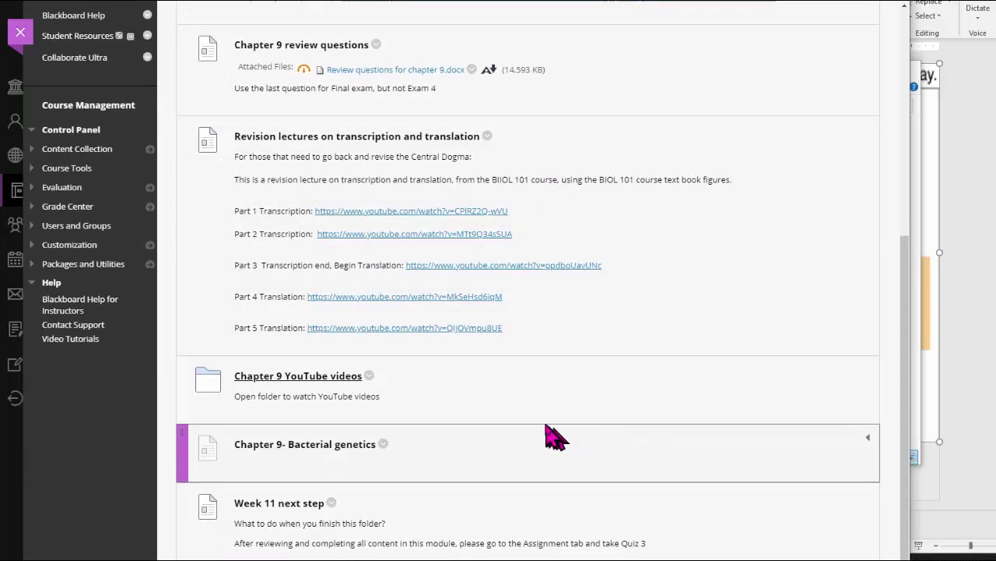
Step: Open the "Chapter 9 YouTube videos" folder, look through its embedded videos and return to the Week 11 folder
{"action": "left_click", "coordinate": [316, 385]}
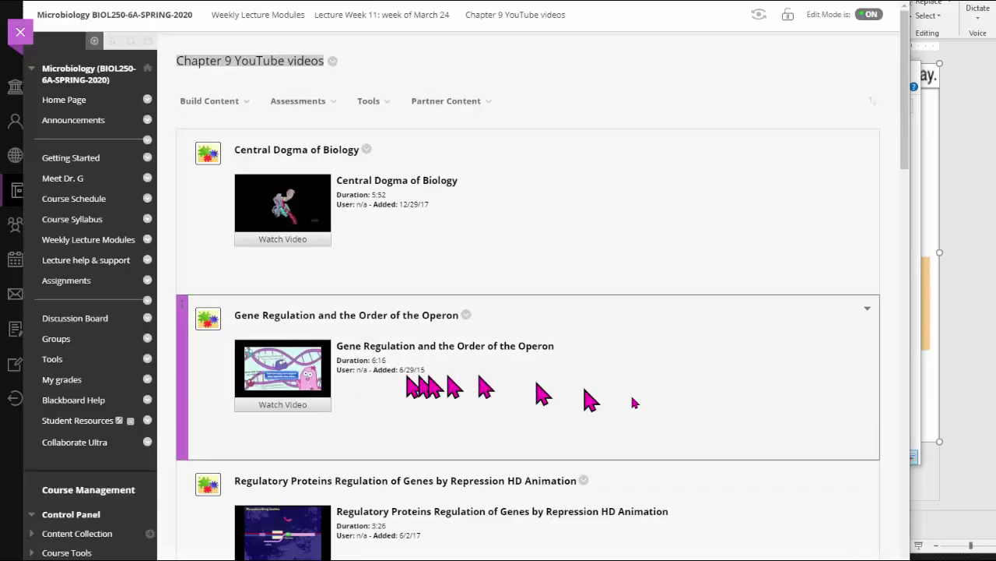
{"action": "scroll", "coordinate": [734, 429], "scroll_direction": "down", "scroll_amount": 2}
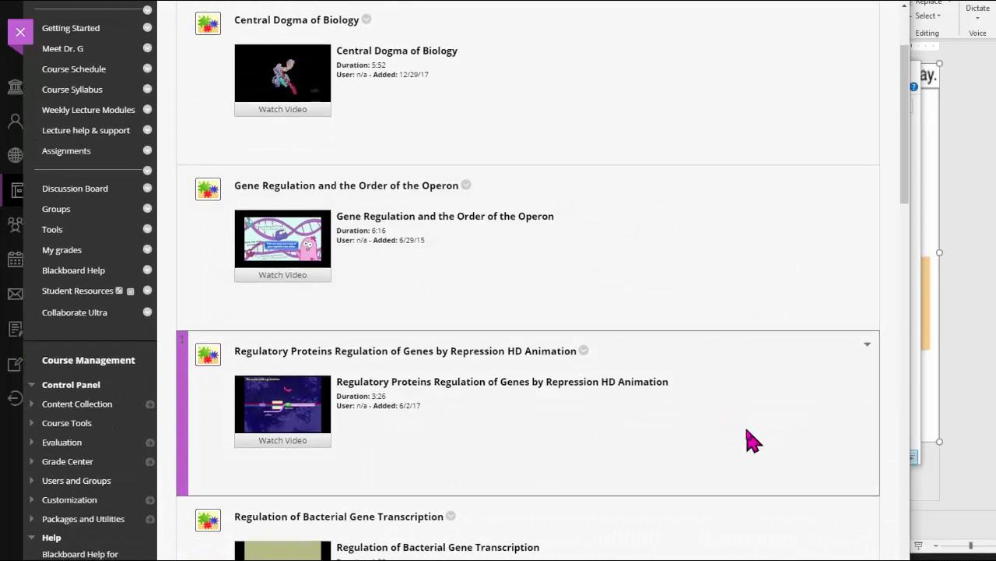
{"action": "scroll", "coordinate": [747, 436], "scroll_direction": "down", "scroll_amount": 1}
{"action": "scroll", "coordinate": [752, 441], "scroll_direction": "down", "scroll_amount": 4}
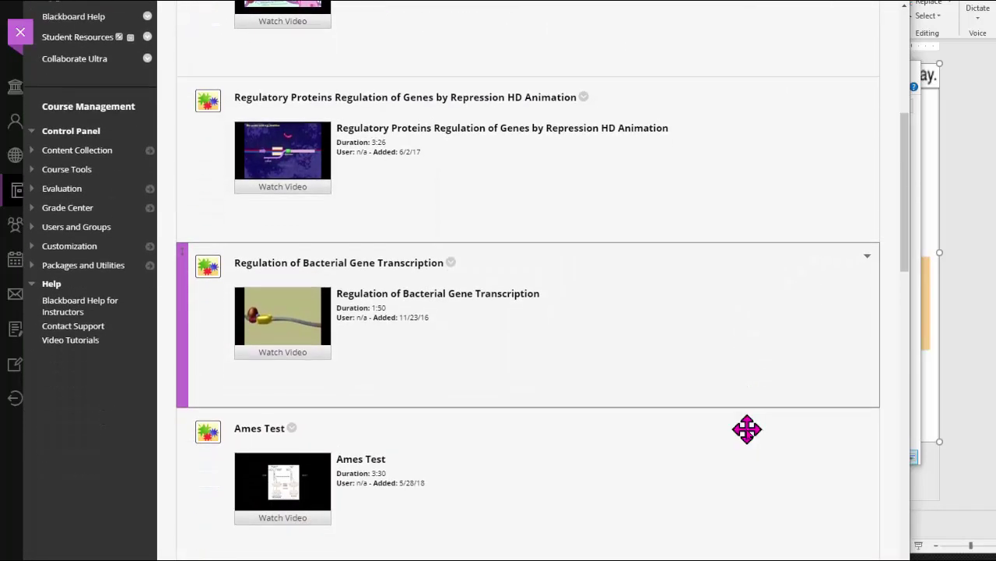
{"action": "scroll", "coordinate": [747, 432], "scroll_direction": "down", "scroll_amount": 5}
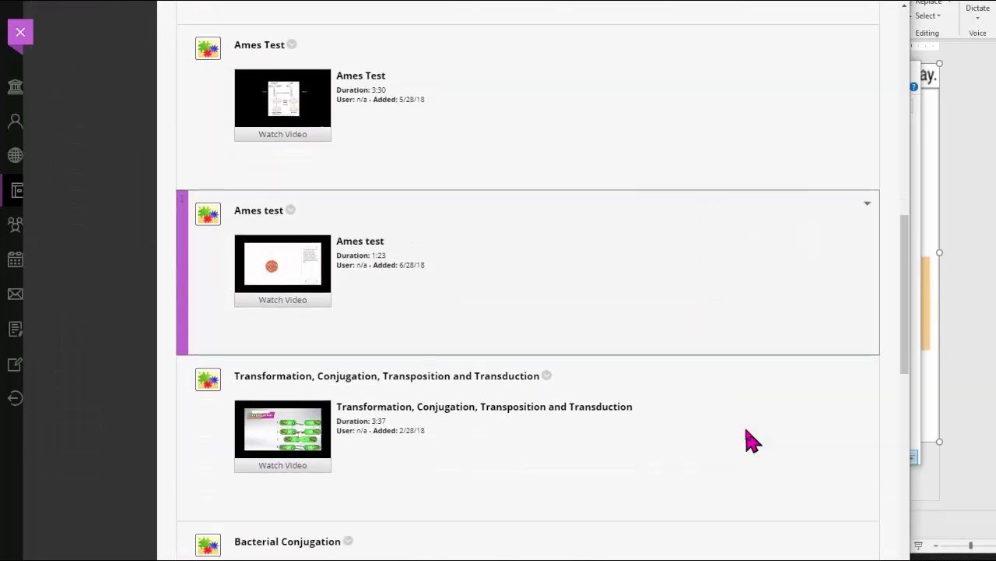
{"action": "scroll", "coordinate": [751, 440], "scroll_direction": "down", "scroll_amount": 3}
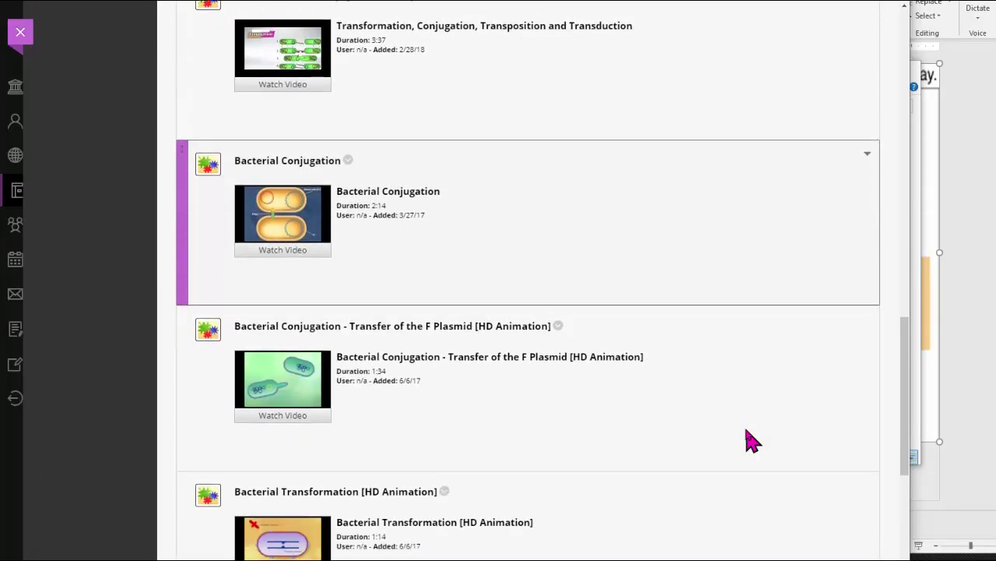
{"action": "scroll", "coordinate": [748, 438], "scroll_direction": "down", "scroll_amount": 2}
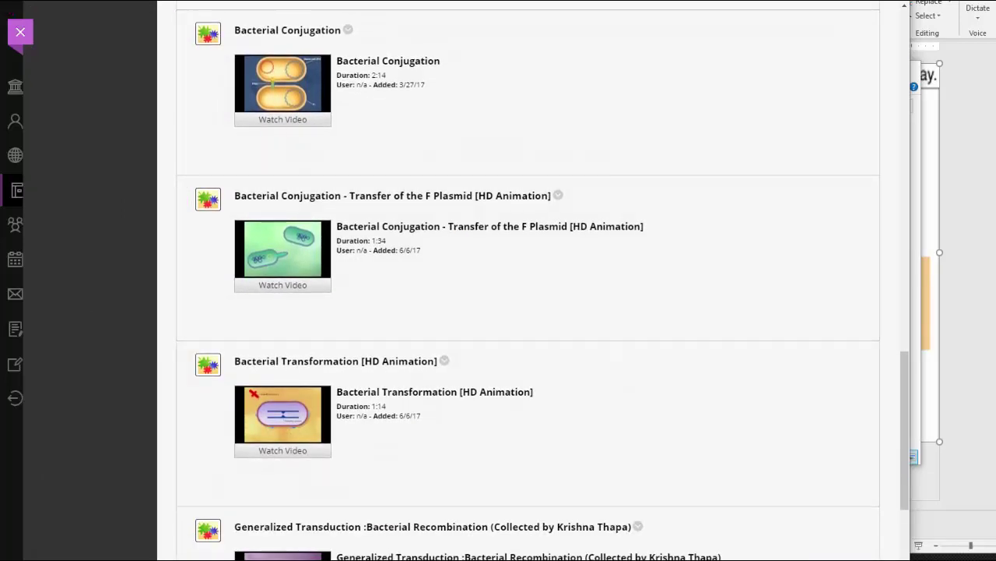
{"action": "key", "text": "alt+Left"}
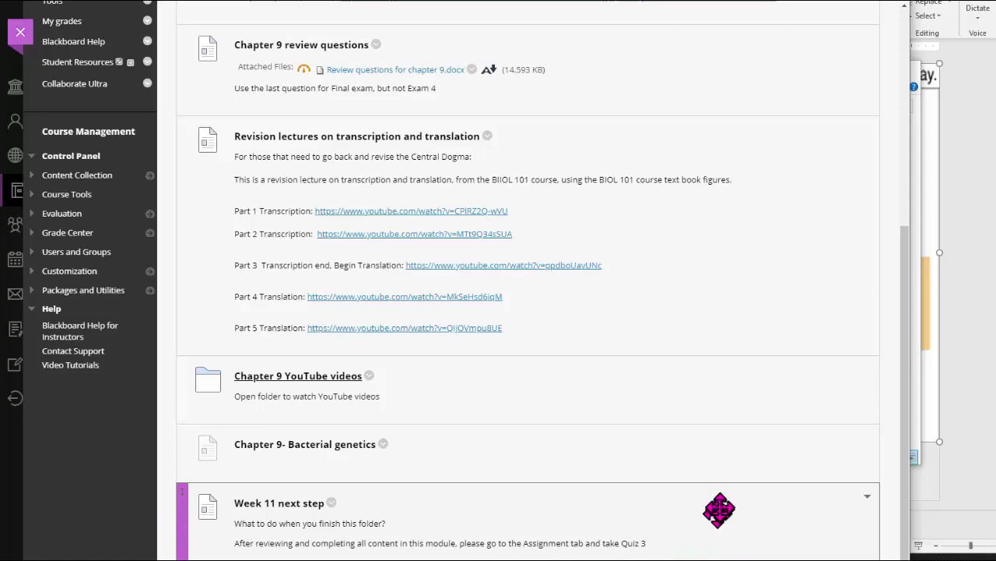
{"action": "scroll", "coordinate": [713, 467], "scroll_direction": "up", "scroll_amount": 5}
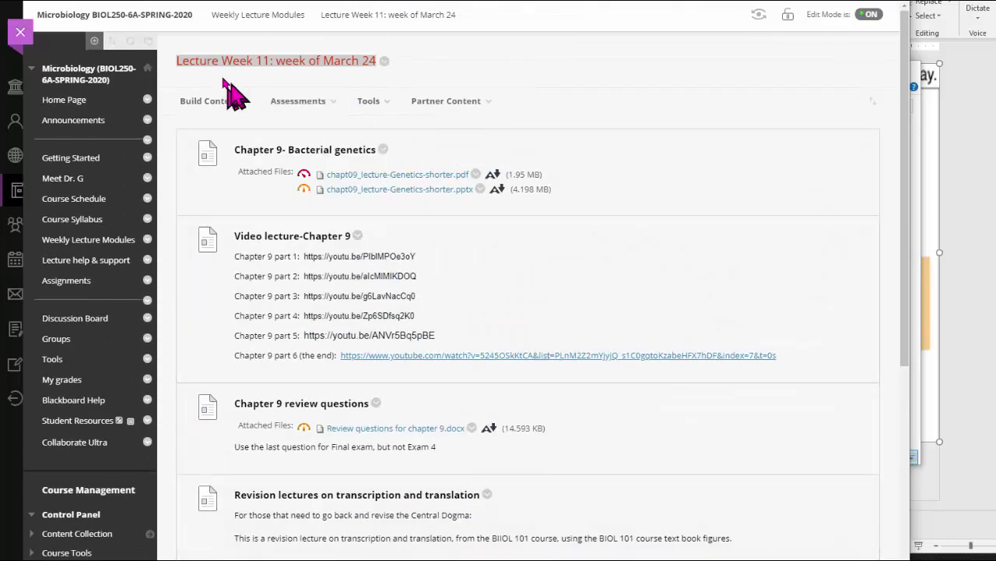
{"action": "left_click", "coordinate": [384, 63]}
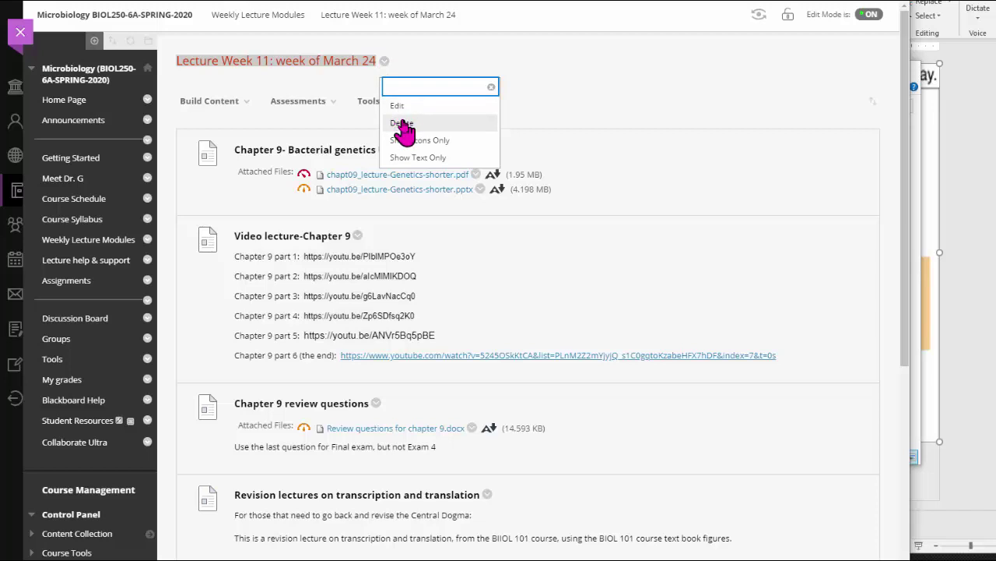
{"action": "left_click", "coordinate": [571, 99]}
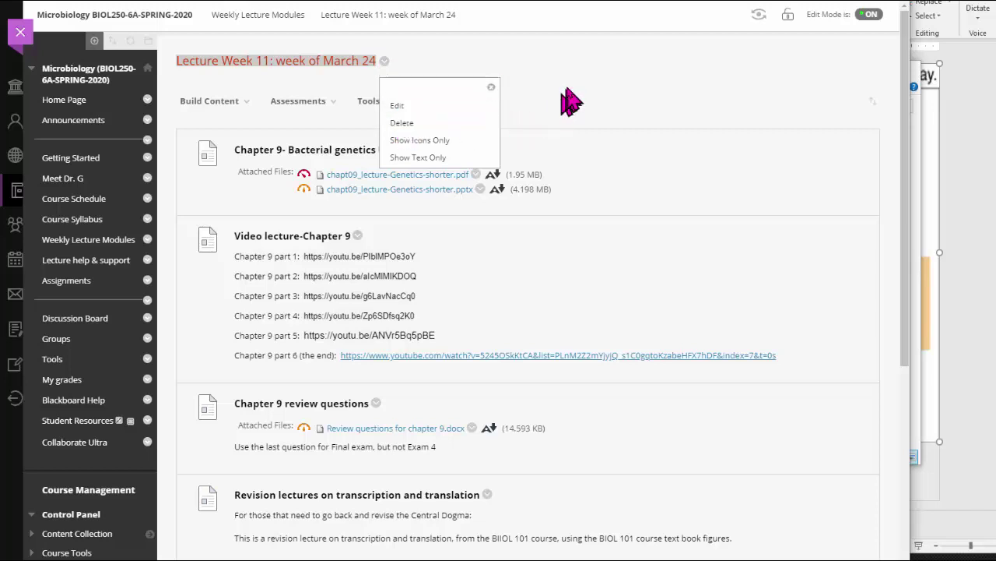
Step: Go back to Weekly Lecture Modules and review the to-do list under "Lecture Week 11: week of March 24"
{"action": "left_click", "coordinate": [277, 16]}
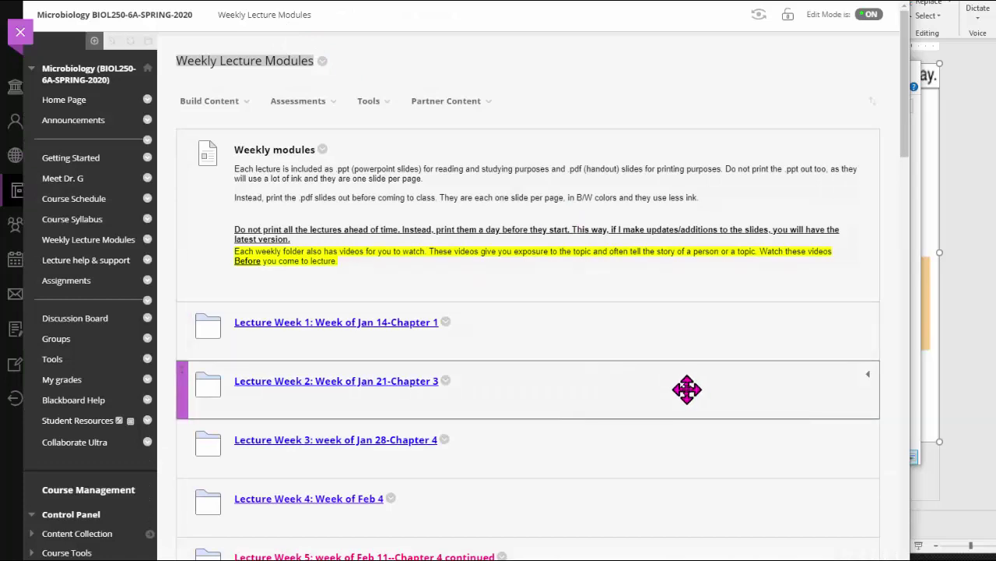
{"action": "scroll", "coordinate": [686, 389], "scroll_direction": "down", "scroll_amount": 4}
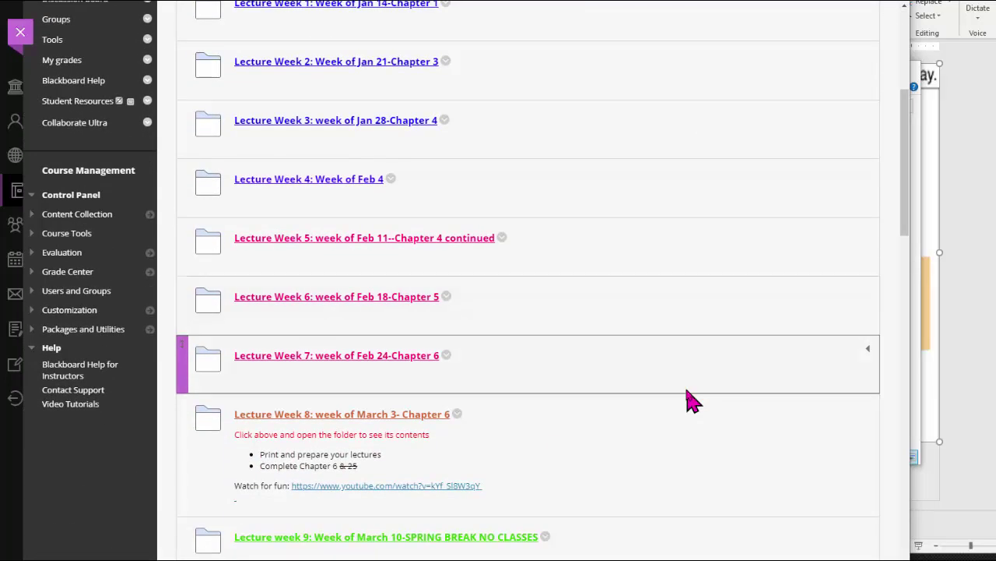
{"action": "scroll", "coordinate": [687, 401], "scroll_direction": "down", "scroll_amount": 1}
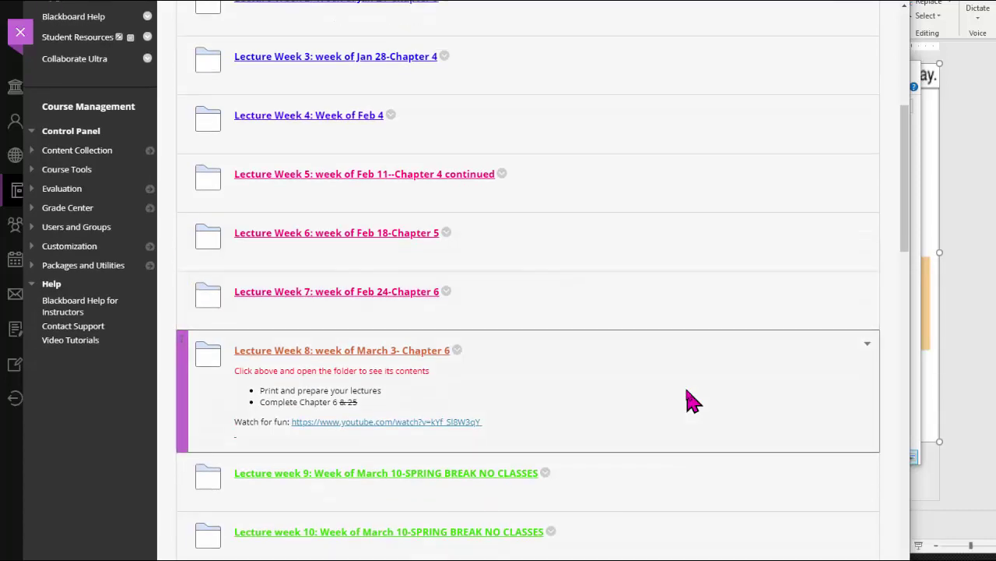
{"action": "scroll", "coordinate": [687, 401], "scroll_direction": "down", "scroll_amount": 2}
{"action": "scroll", "coordinate": [686, 401], "scroll_direction": "down", "scroll_amount": 2}
{"action": "scroll", "coordinate": [692, 400], "scroll_direction": "up", "scroll_amount": 2}
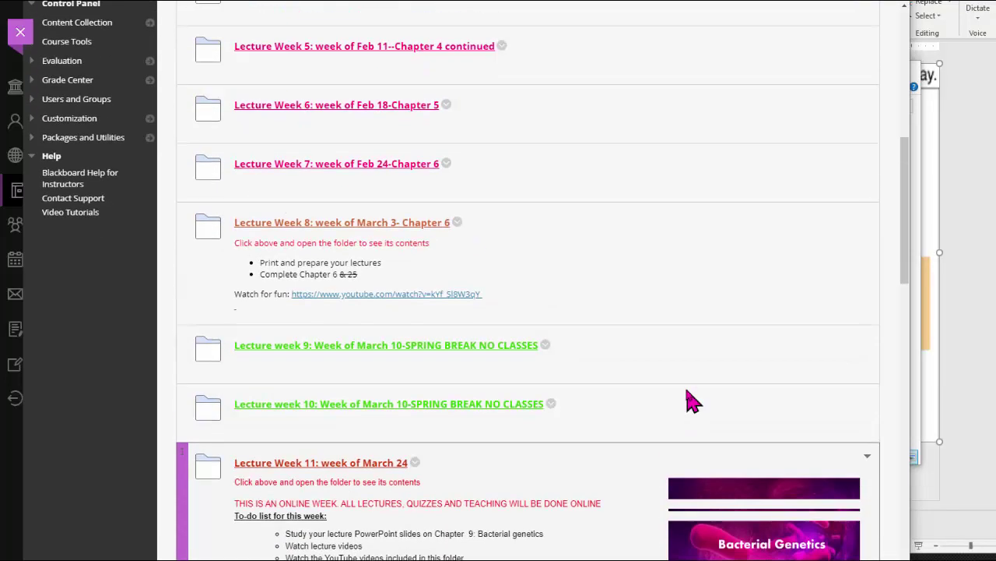
{"action": "scroll", "coordinate": [611, 350], "scroll_direction": "down", "scroll_amount": 4}
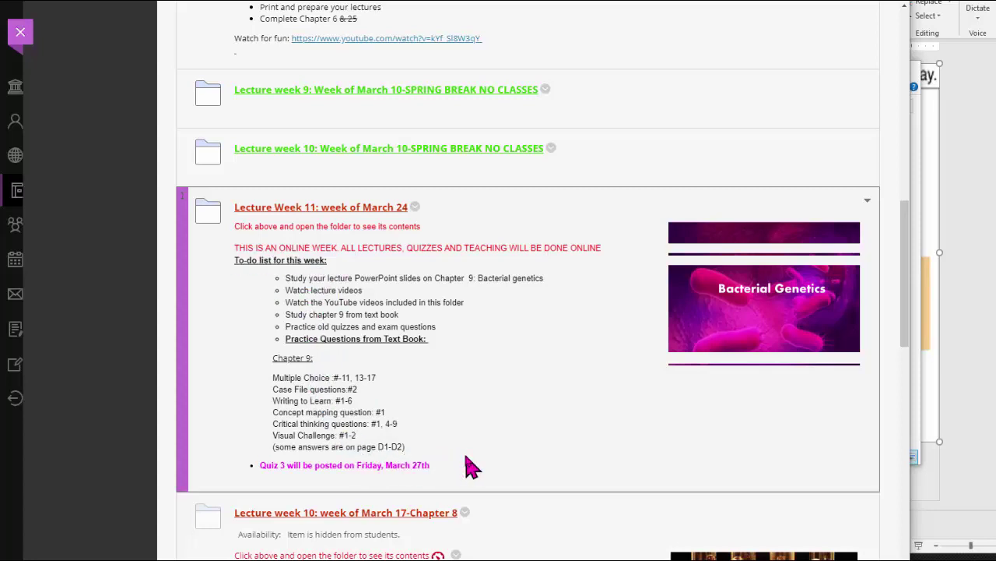
Step: Open the "Lecture Week 11: week of March 24" folder and look over its lecture materials
{"action": "left_click", "coordinate": [296, 211]}
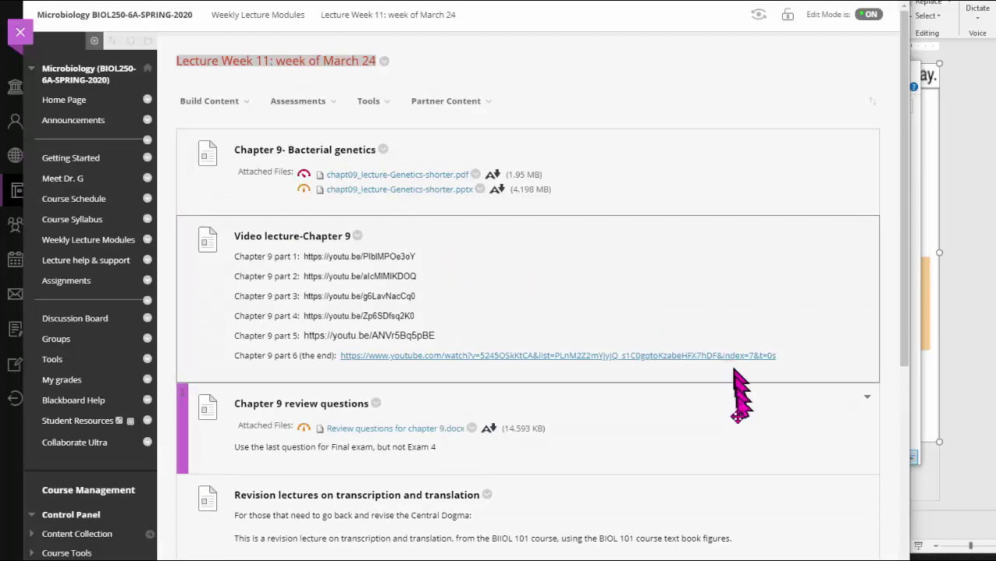
{"action": "scroll", "coordinate": [745, 457], "scroll_direction": "down", "scroll_amount": 5}
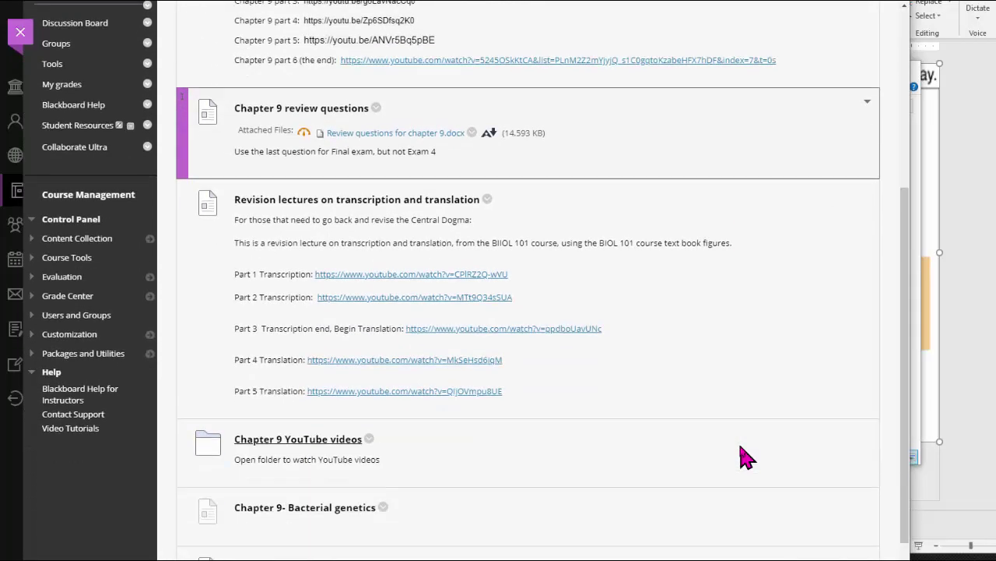
{"action": "scroll", "coordinate": [741, 452], "scroll_direction": "up", "scroll_amount": 5}
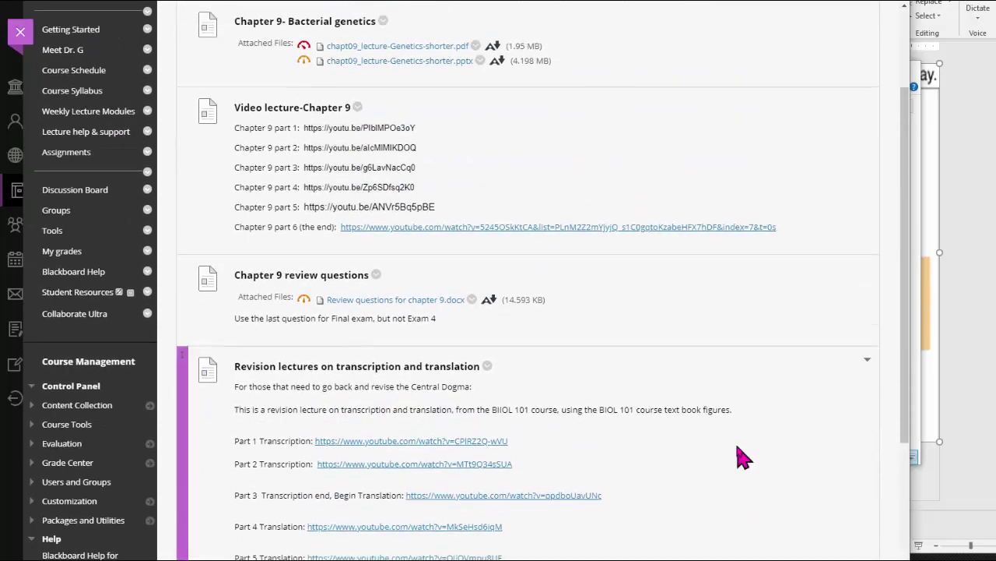